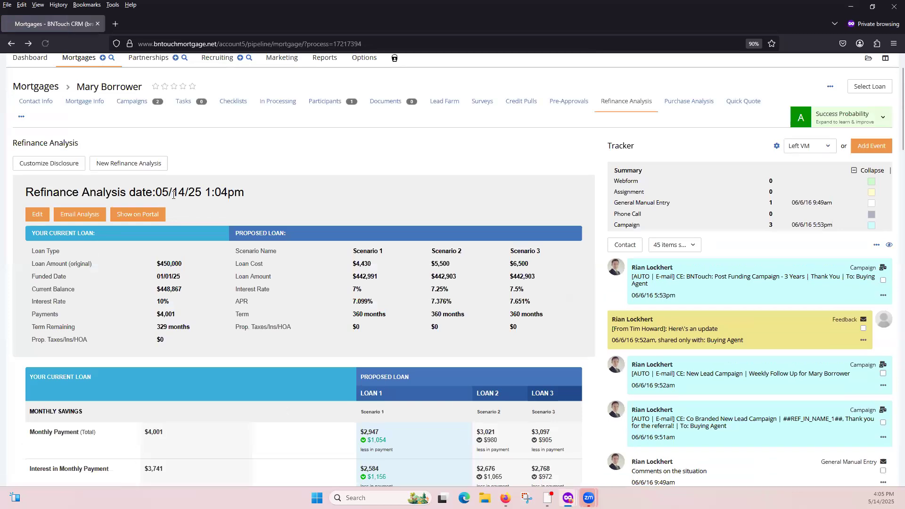
# Review the borrower's saved refinance analyses, comparing the current loan with the proposed scenarios and their savings.
pyautogui.scroll(-15, 181, 204)
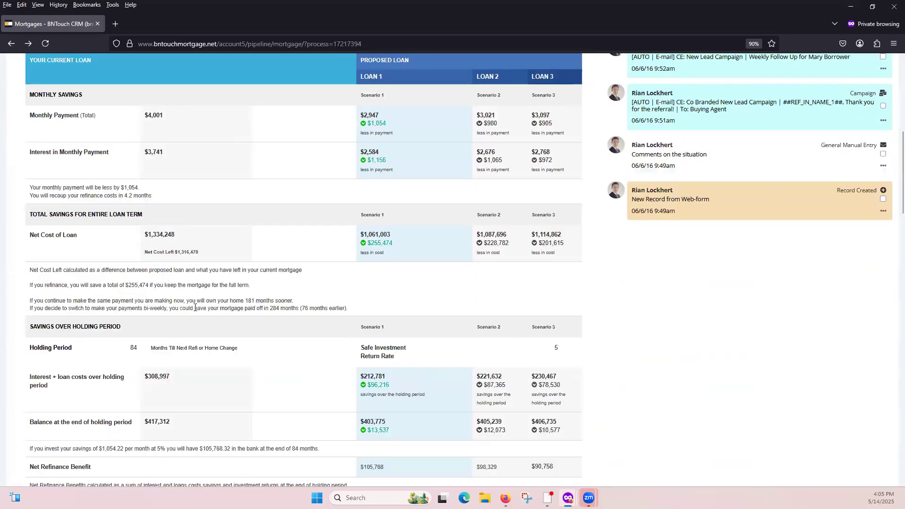
pyautogui.scroll(-9, 204, 241)
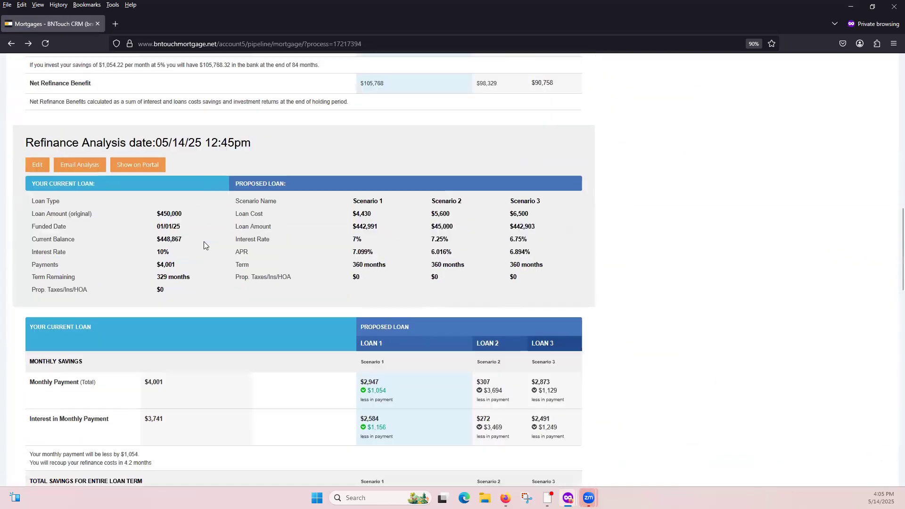
pyautogui.scroll(-4, 203, 246)
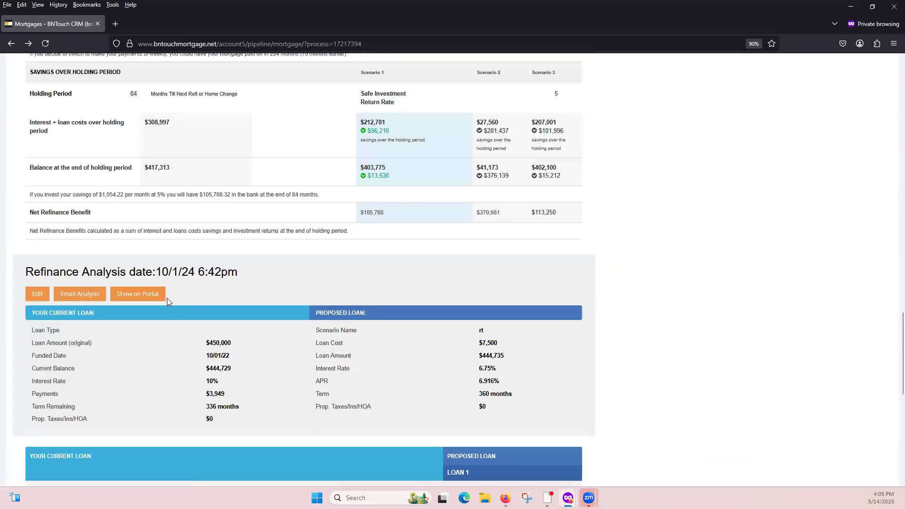
pyautogui.scroll(-5, 216, 357)
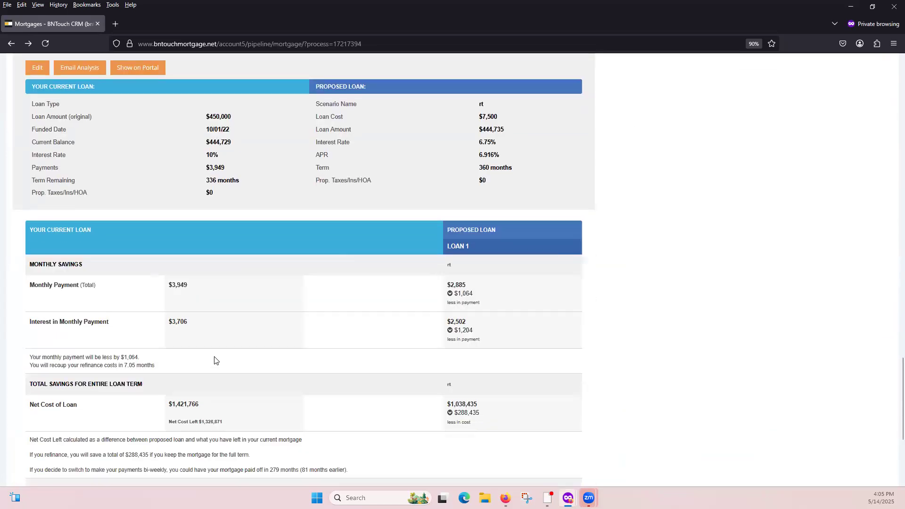
pyautogui.scroll(10, 215, 358)
pyautogui.scroll(15, 212, 359)
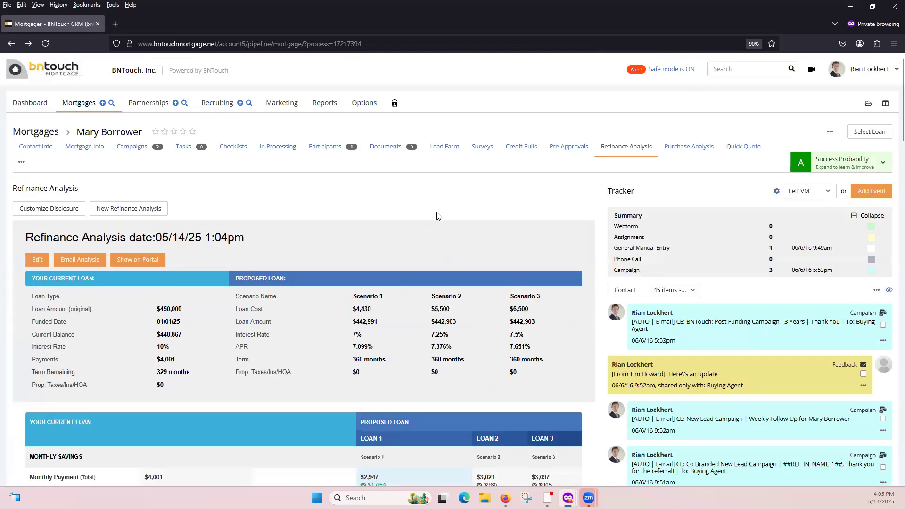
# Open the borrower's Purchase Analysis and view its disclosure customization settings without changing them.
pyautogui.click(685, 148)
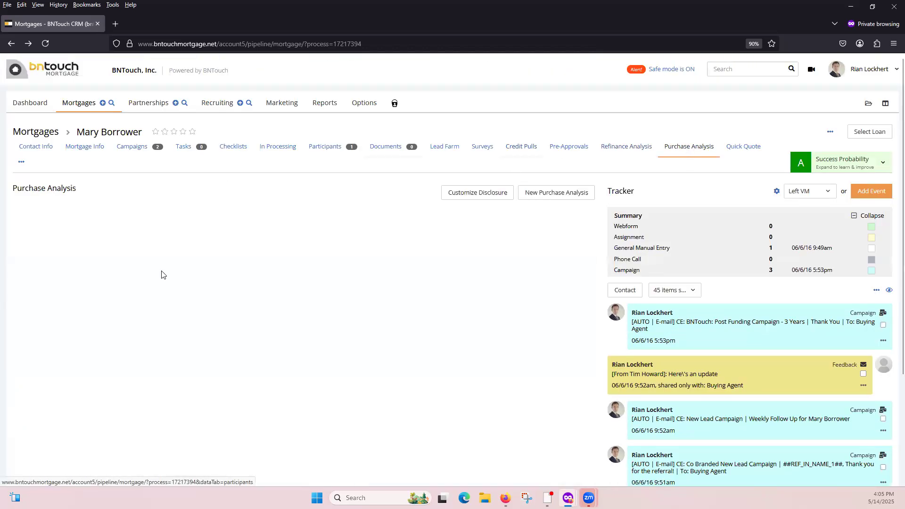
pyautogui.click(482, 197)
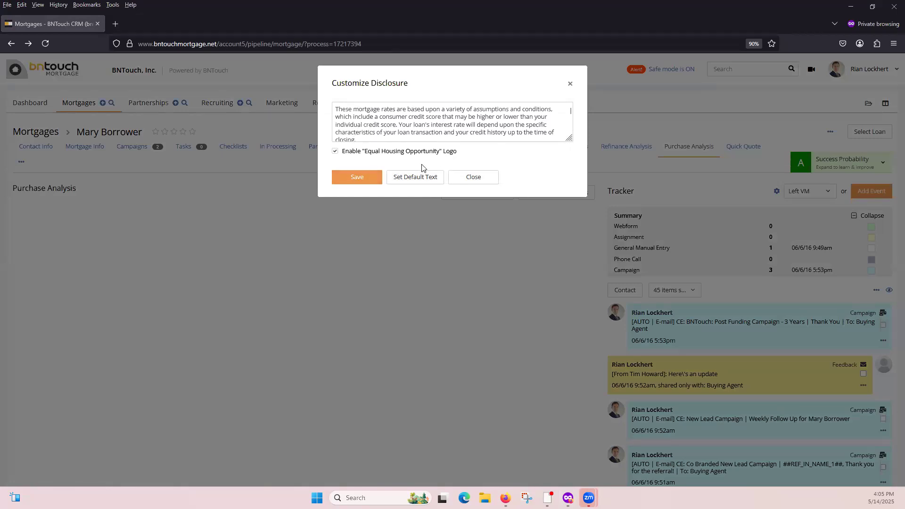
pyautogui.click(571, 85)
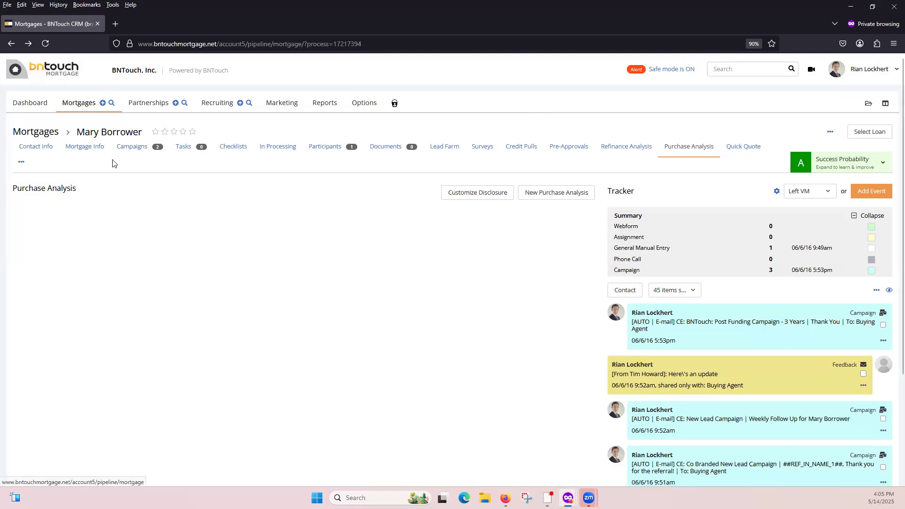
# Search the mortgage pipeline with Extended Search for records with an Added Date in the last 30 days.
pyautogui.click(82, 106)
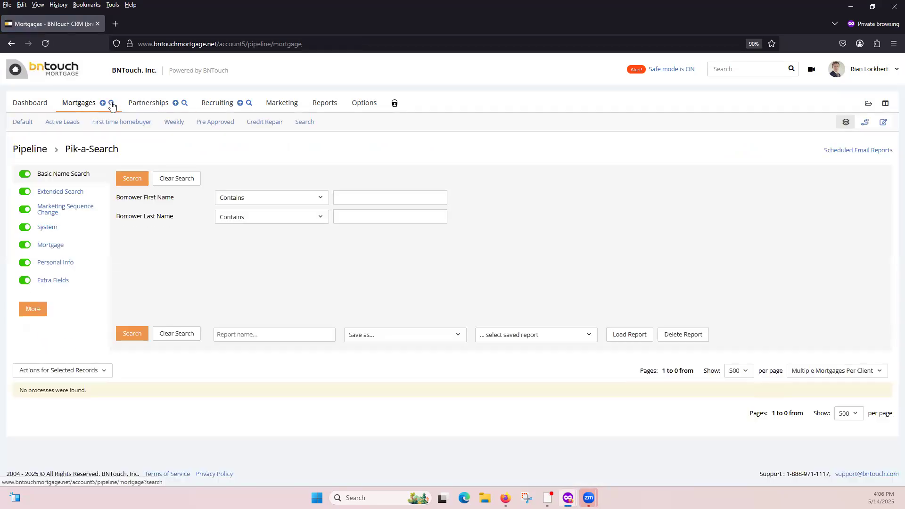
pyautogui.click(111, 105)
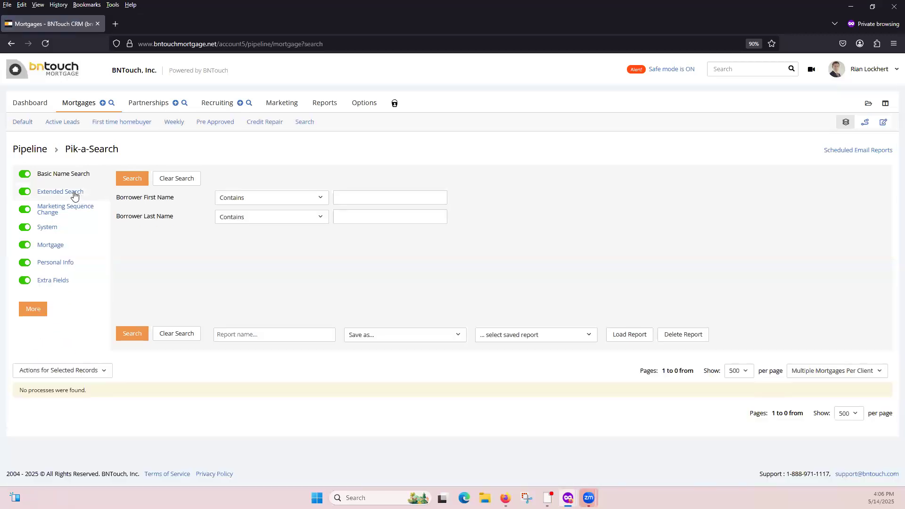
pyautogui.click(74, 196)
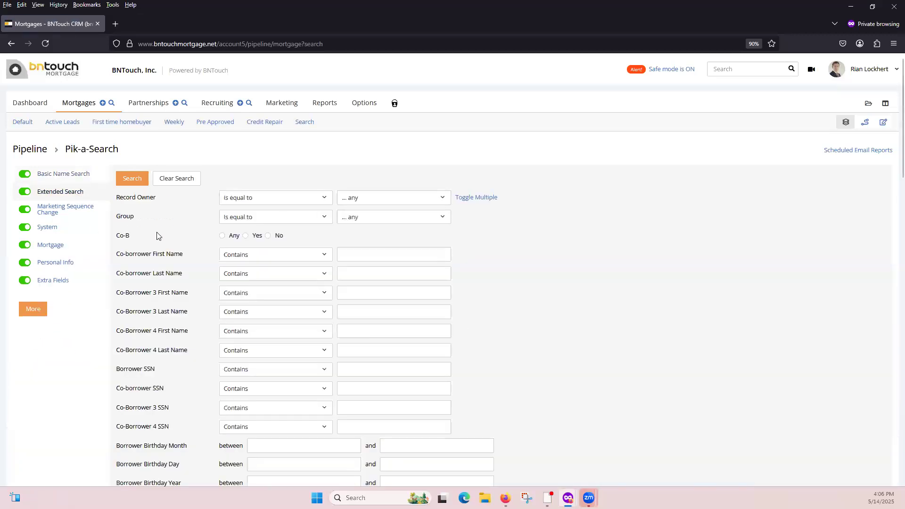
pyautogui.scroll(-3, 161, 236)
pyautogui.scroll(-10, 161, 235)
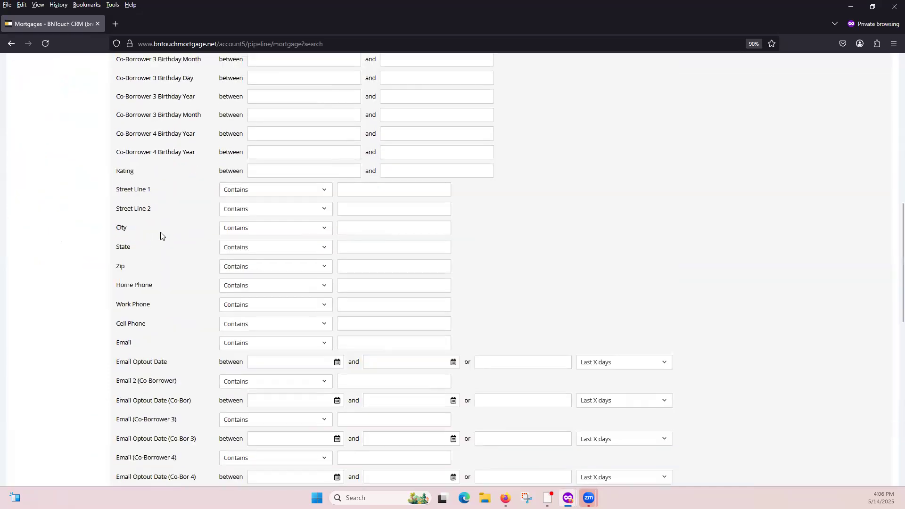
pyautogui.scroll(-7, 159, 235)
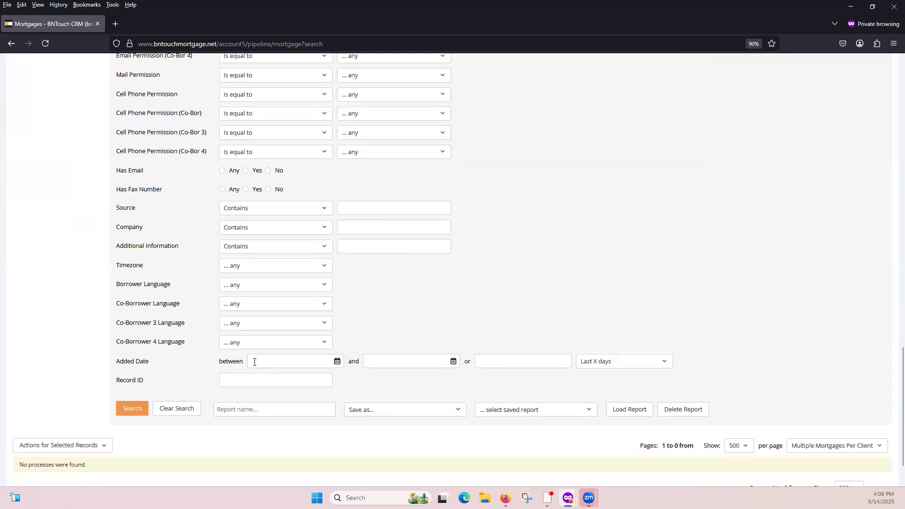
pyautogui.click(502, 358)
pyautogui.write('30')
pyautogui.click(140, 410)
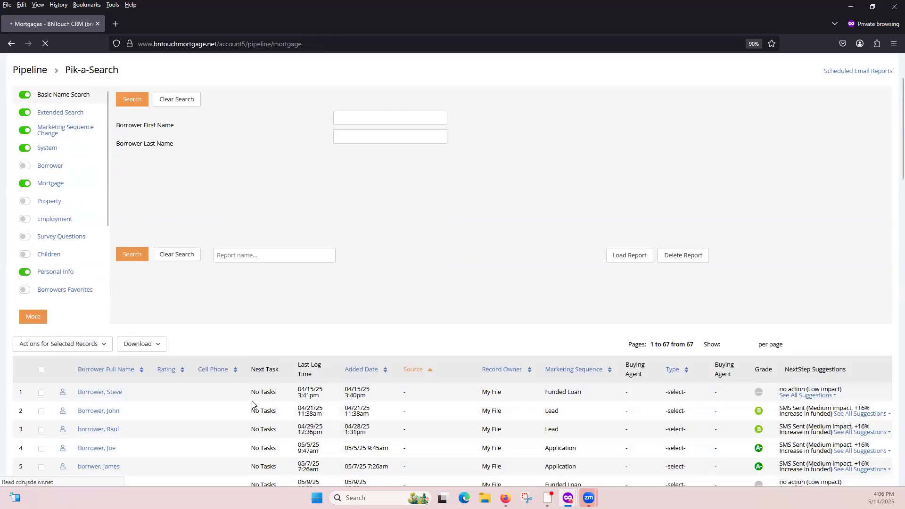
pyautogui.scroll(-6, 367, 411)
pyautogui.scroll(3, 366, 411)
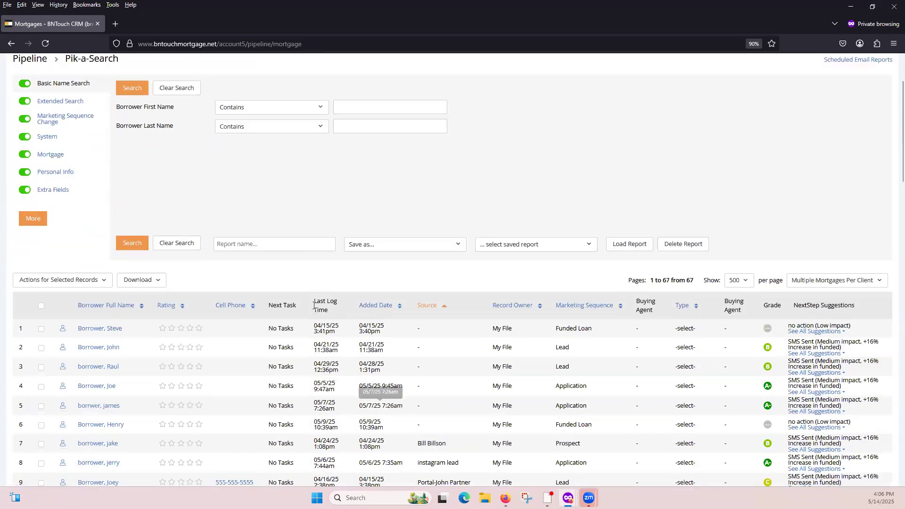
# Name the search report "new leads last 30 days" and choose to save it as a Scheduled Email Report.
pyautogui.click(290, 242)
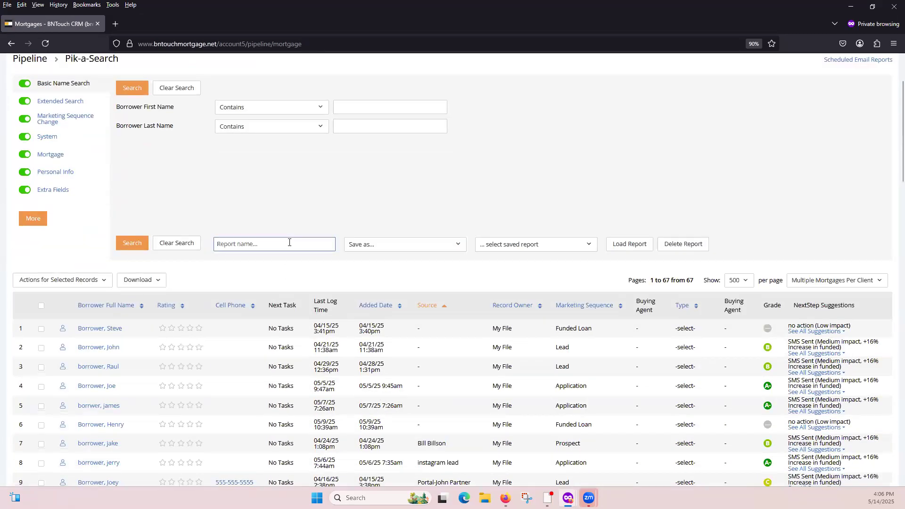
pyautogui.write('new leads last 30 days')
pyautogui.click(422, 248)
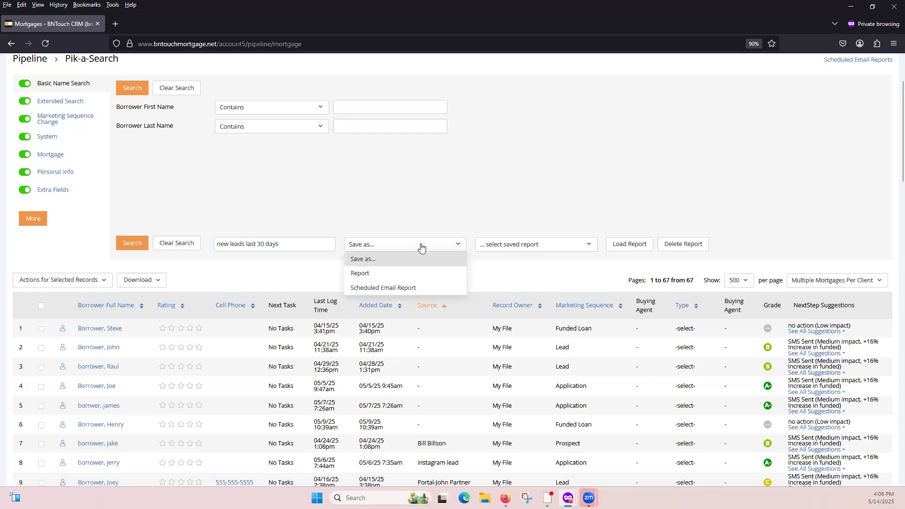
pyautogui.click(399, 289)
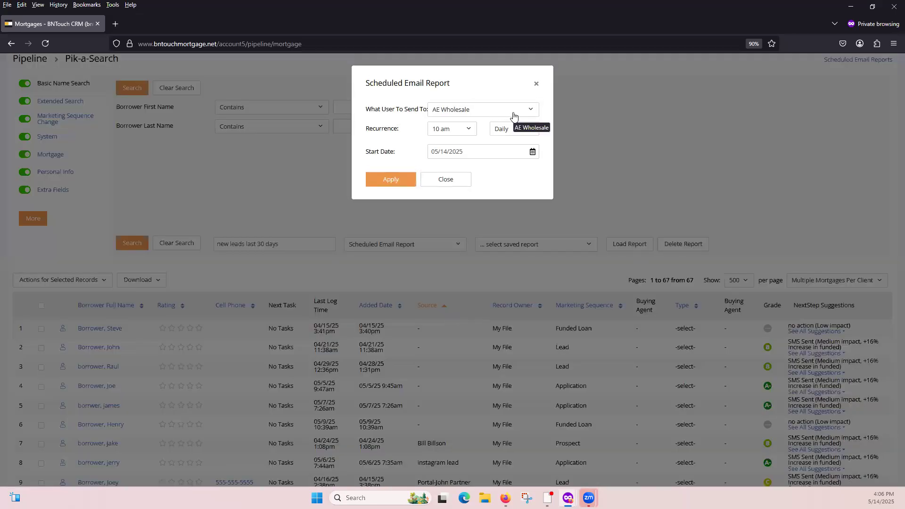
# Create the scheduled report with the logged-in user as recipient, and open the list of scheduled email reports.
pyautogui.click(513, 116)
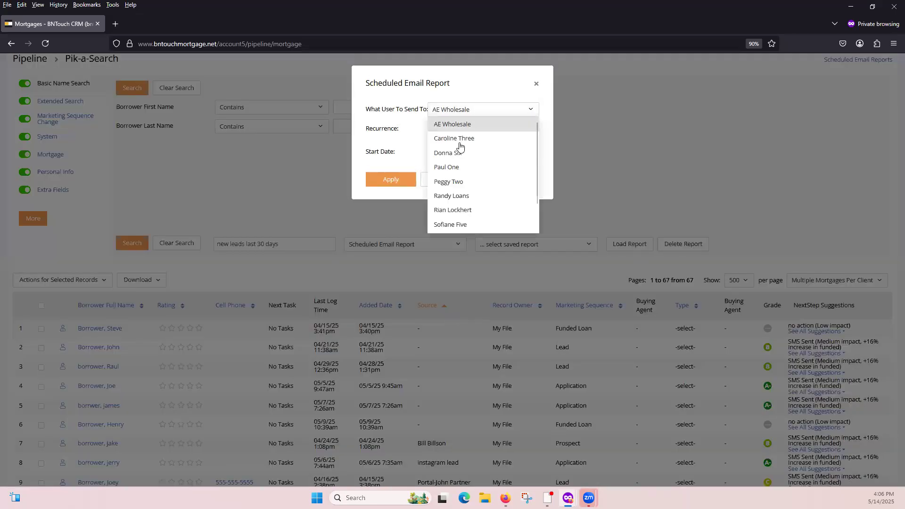
pyautogui.click(487, 211)
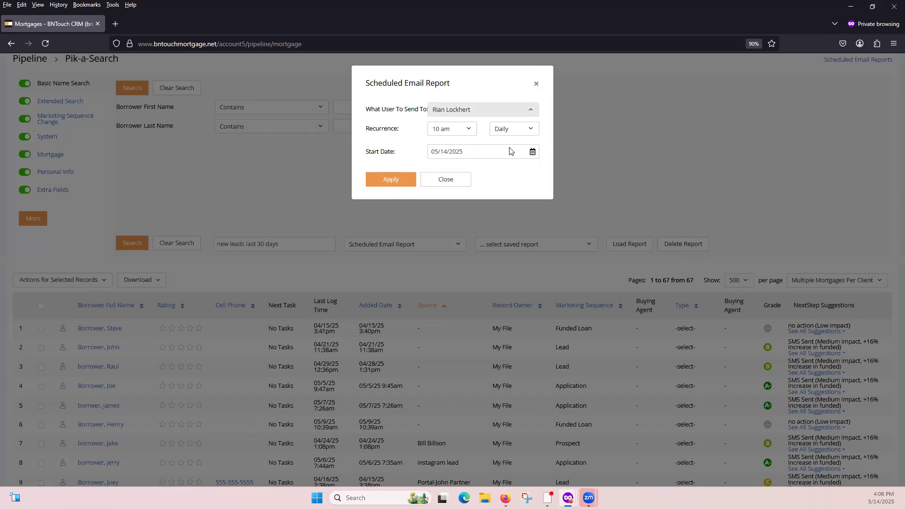
pyautogui.click(383, 182)
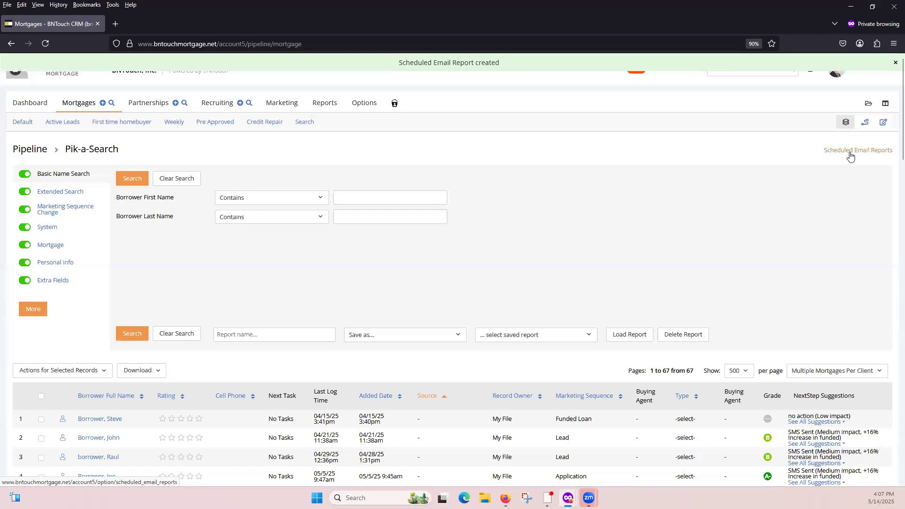
pyautogui.click(850, 151)
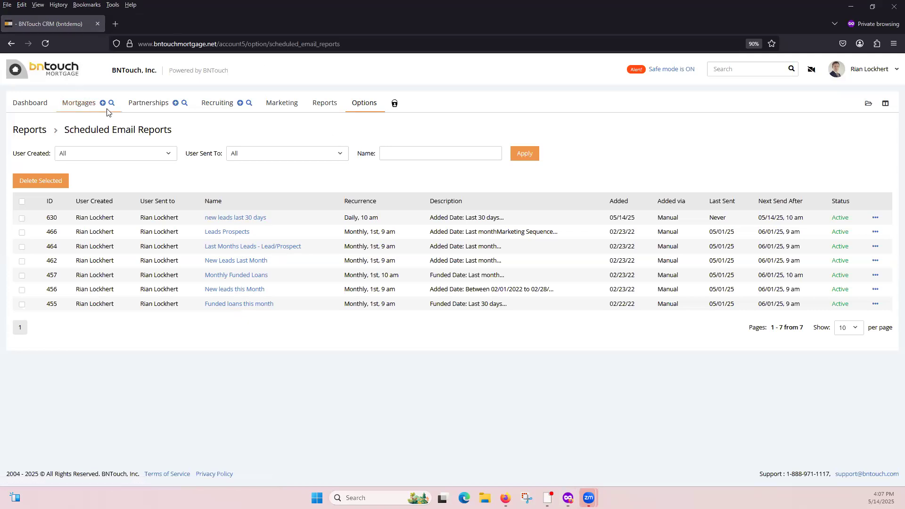
# Start a new email step in the "CE: Co Branded New Lead Campaign" and open it in the Email Constructor.
pyautogui.click(281, 104)
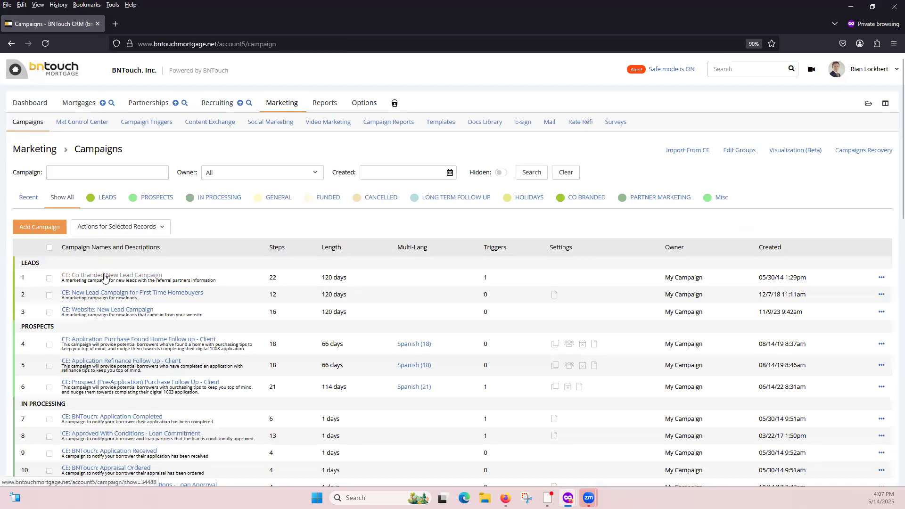
pyautogui.click(104, 278)
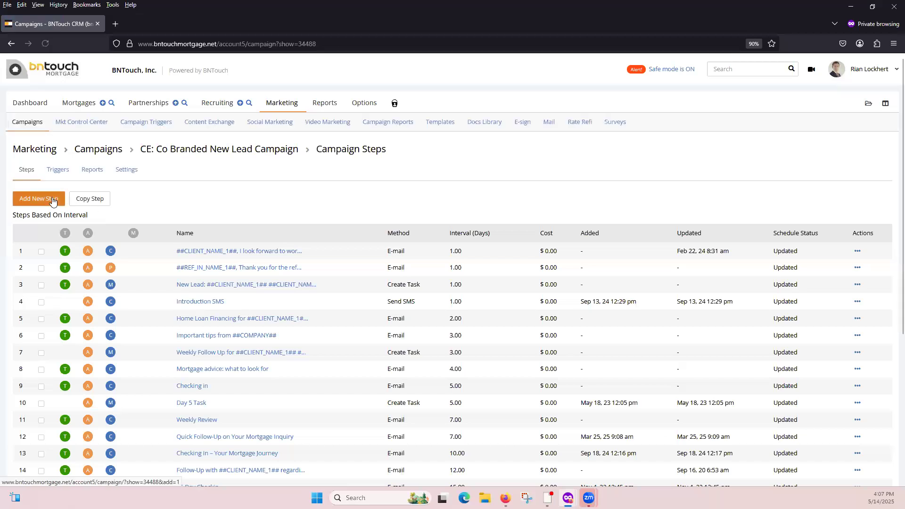
pyautogui.click(52, 201)
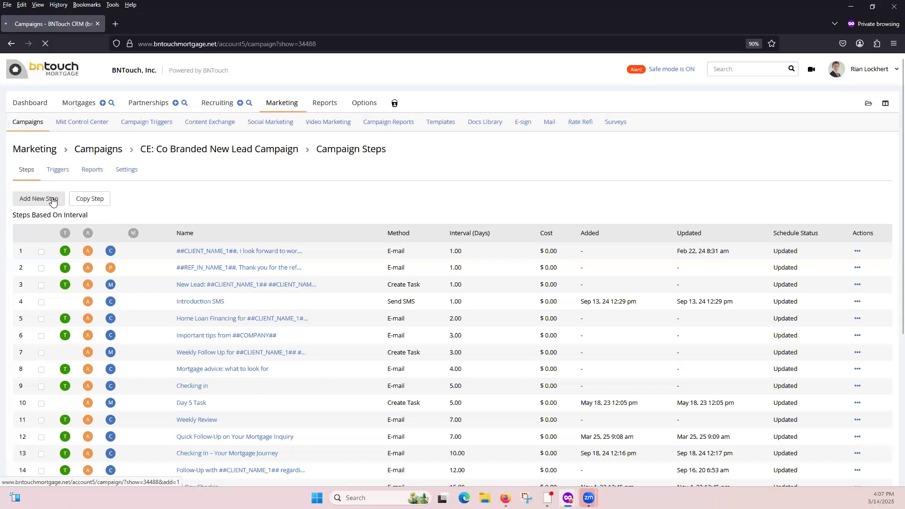
pyautogui.click(41, 233)
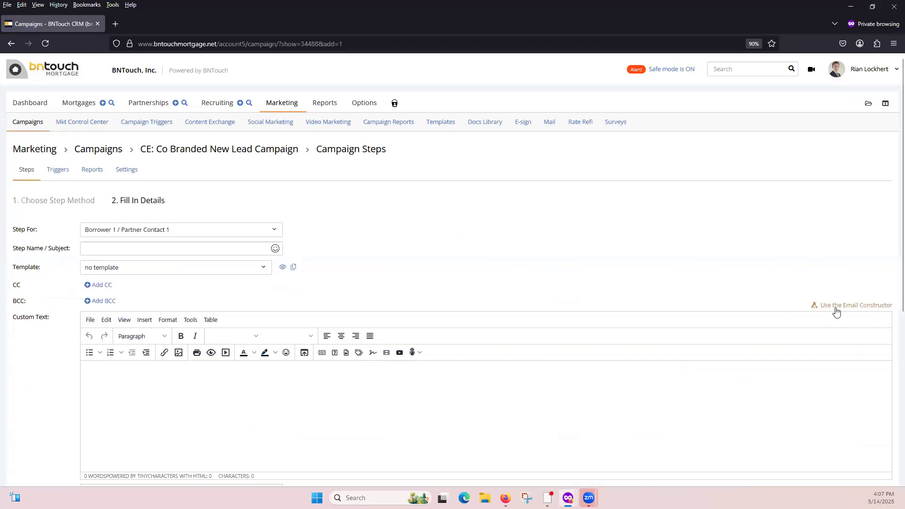
pyautogui.click(859, 309)
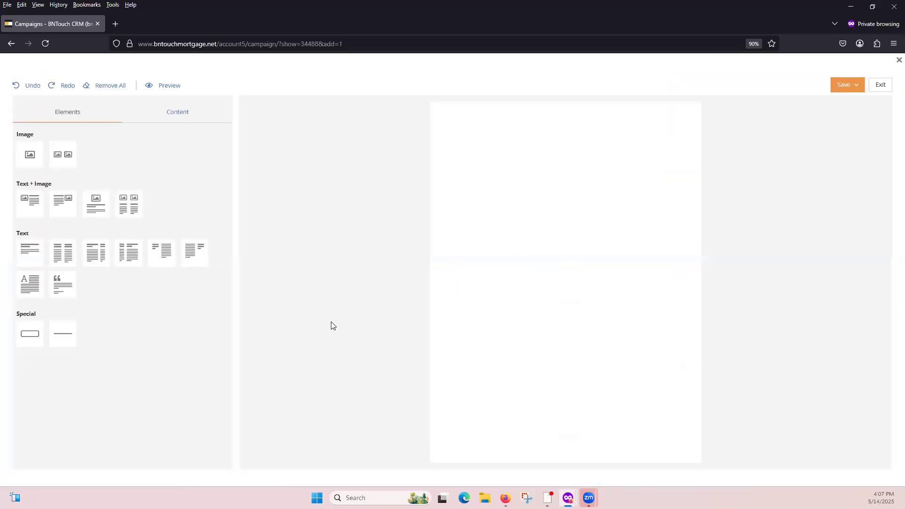
# Add a two-column text block to the email and open its first column for text editing.
pyautogui.click(62, 257)
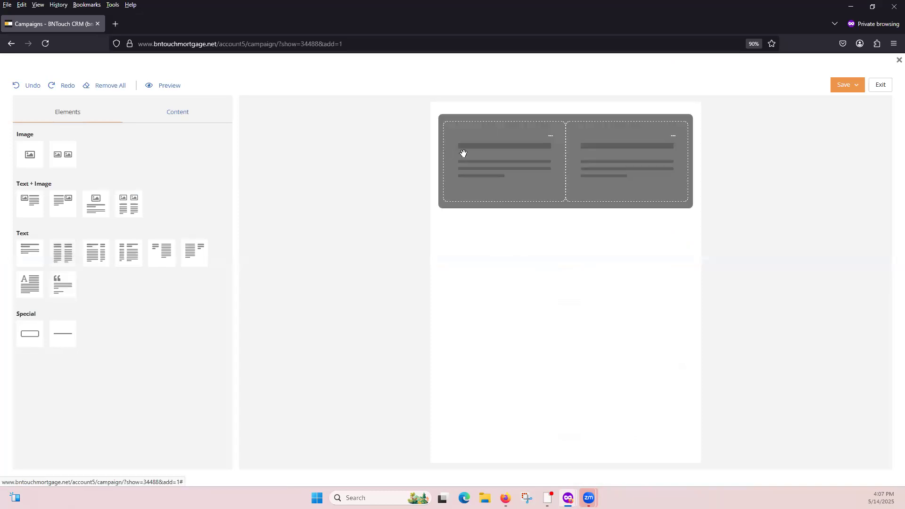
pyautogui.click(551, 136)
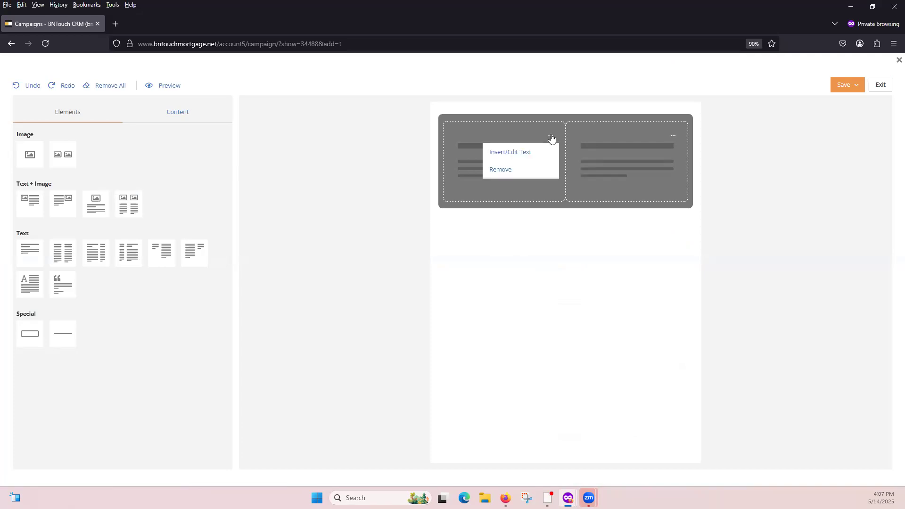
pyautogui.click(532, 155)
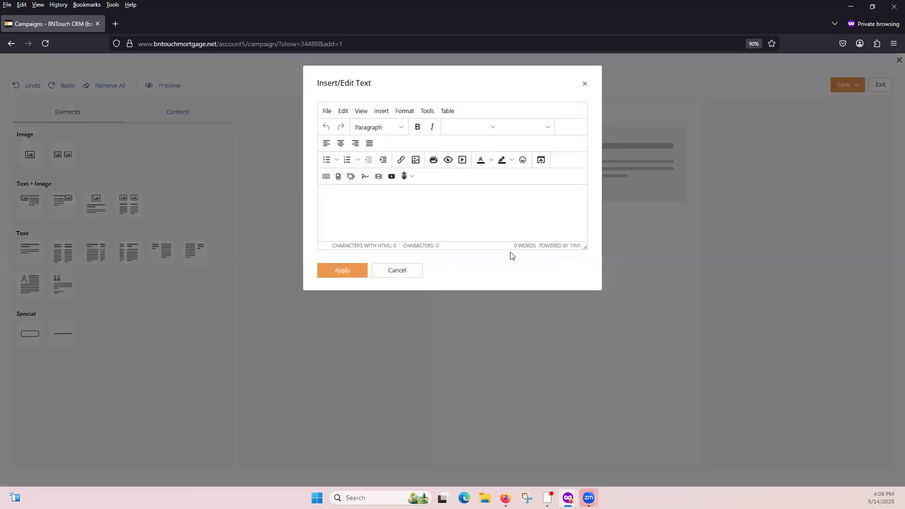
# Request a Maia-generated image for the column using the prompt "image of a home".
pyautogui.click(411, 177)
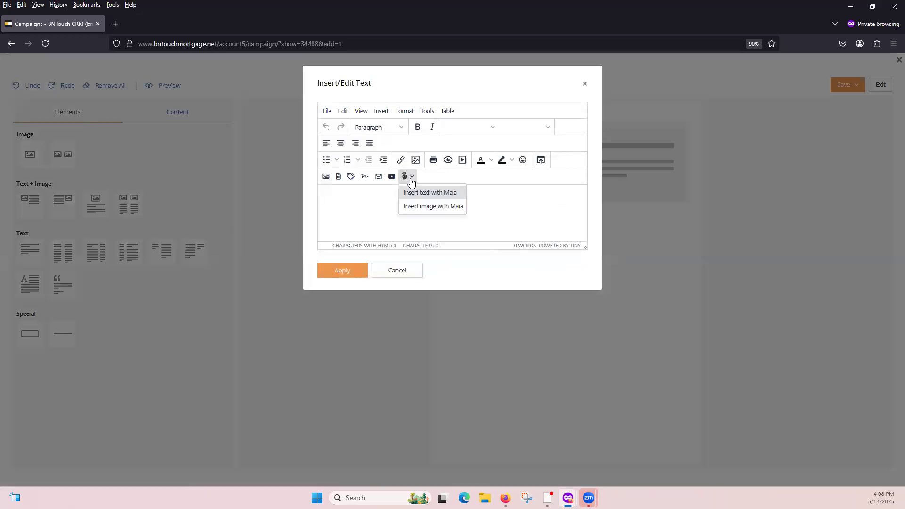
pyautogui.click(425, 206)
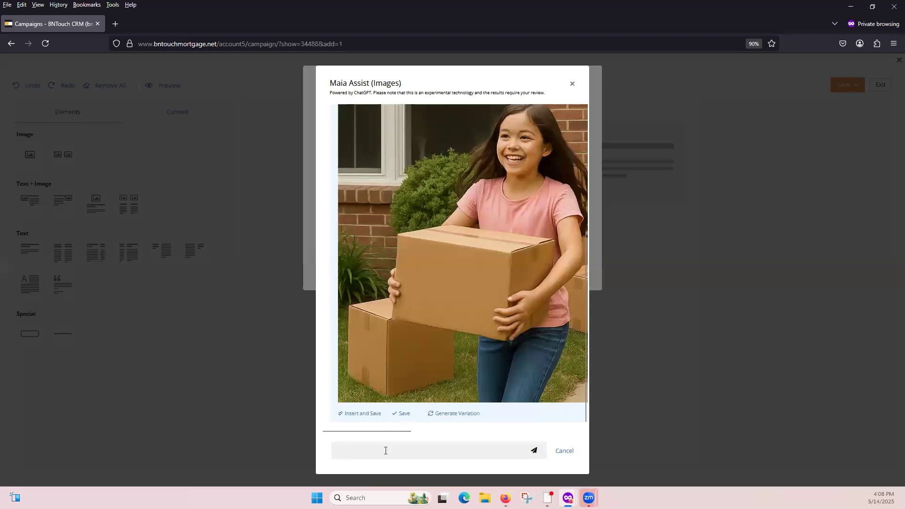
pyautogui.write('image of a')
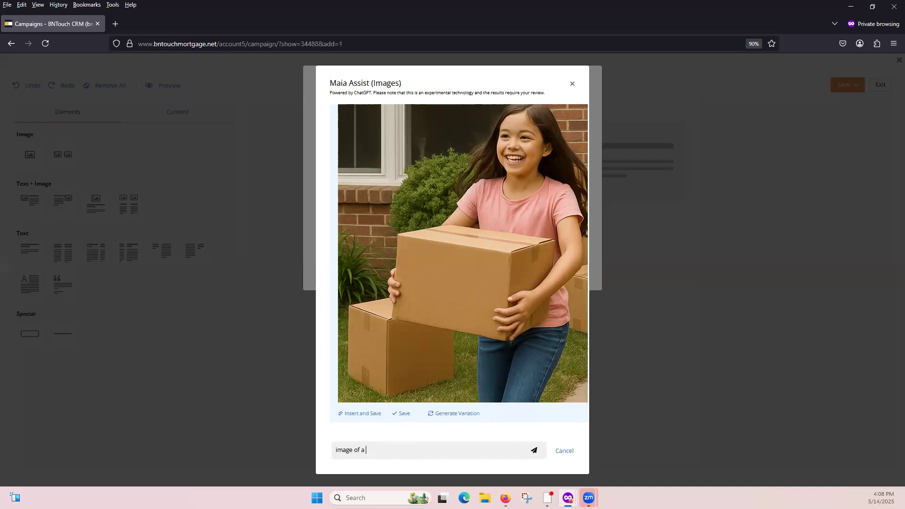
pyautogui.write(' home')
pyautogui.press('Return')
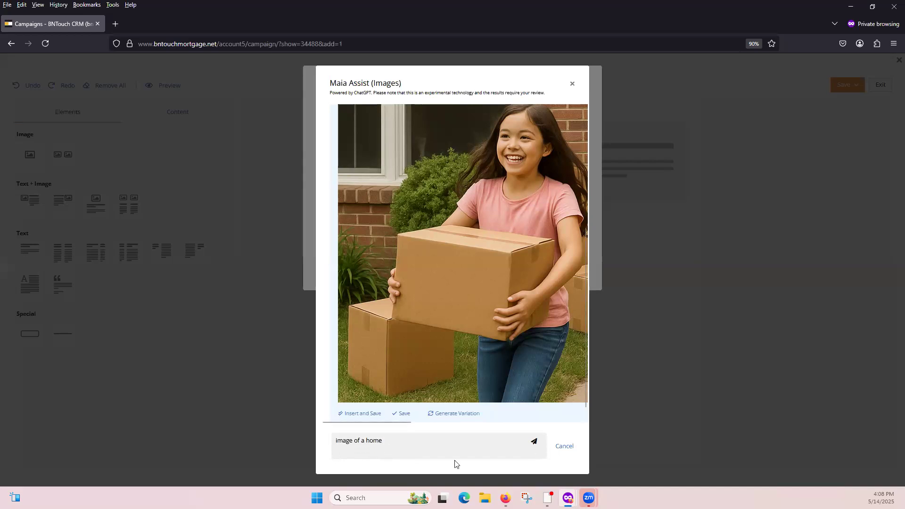
pyautogui.click(534, 443)
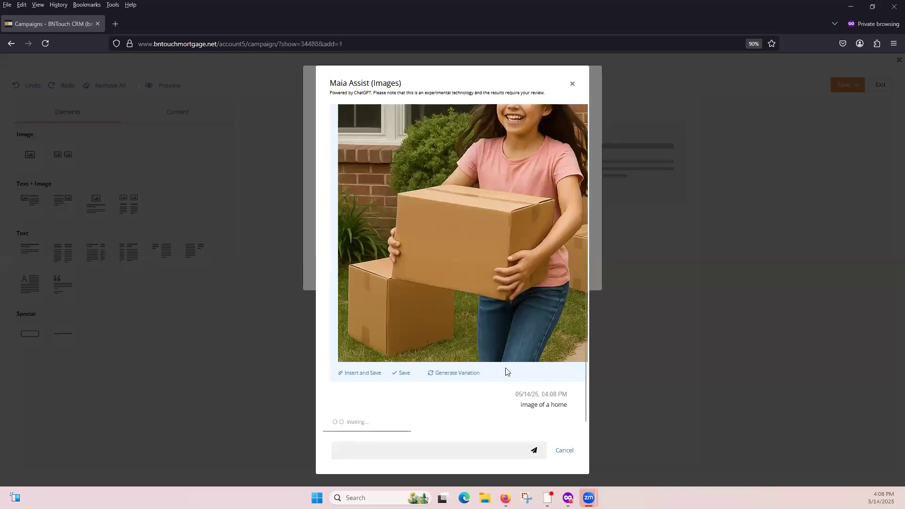
pyautogui.scroll(3, 481, 280)
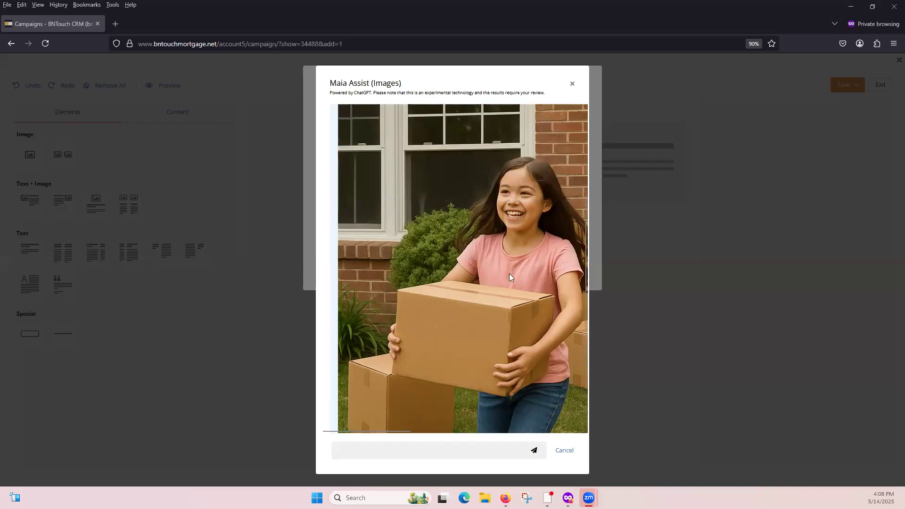
# Insert and save the generated home image, upload it uncropped, and apply it to the email's first column.
pyautogui.scroll(2, 490, 279)
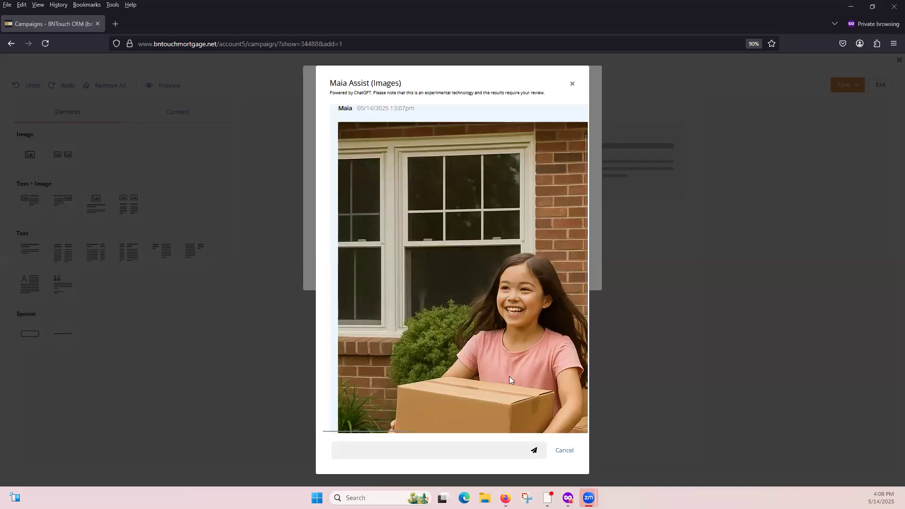
pyautogui.scroll(-10, 476, 359)
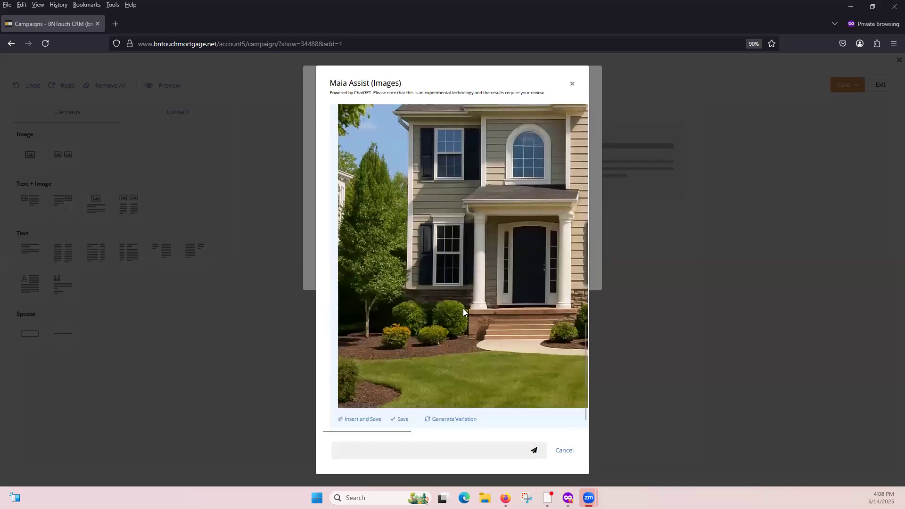
pyautogui.click(365, 414)
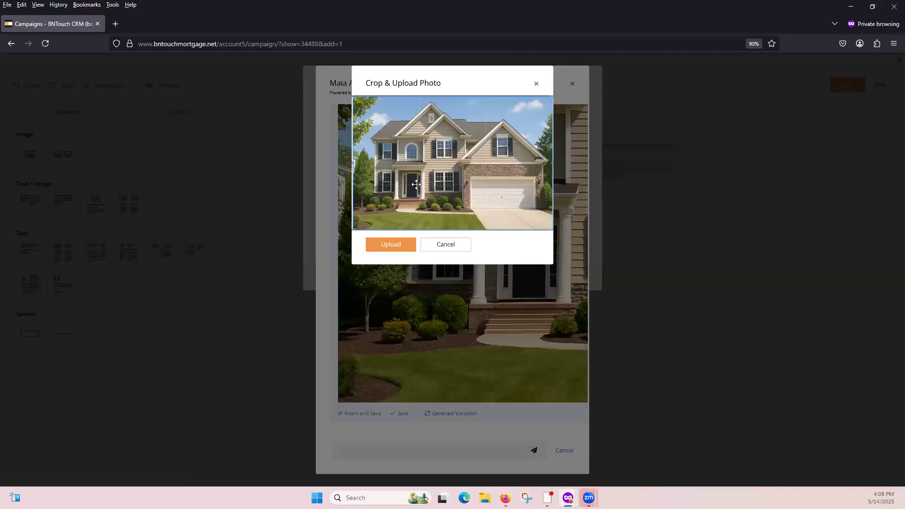
pyautogui.click(403, 246)
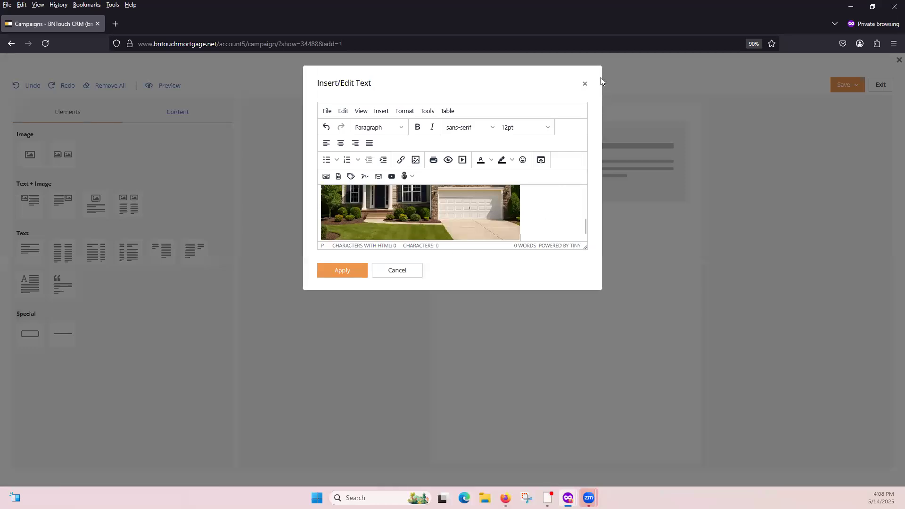
pyautogui.click(347, 272)
pyautogui.moveTo(678, 168)
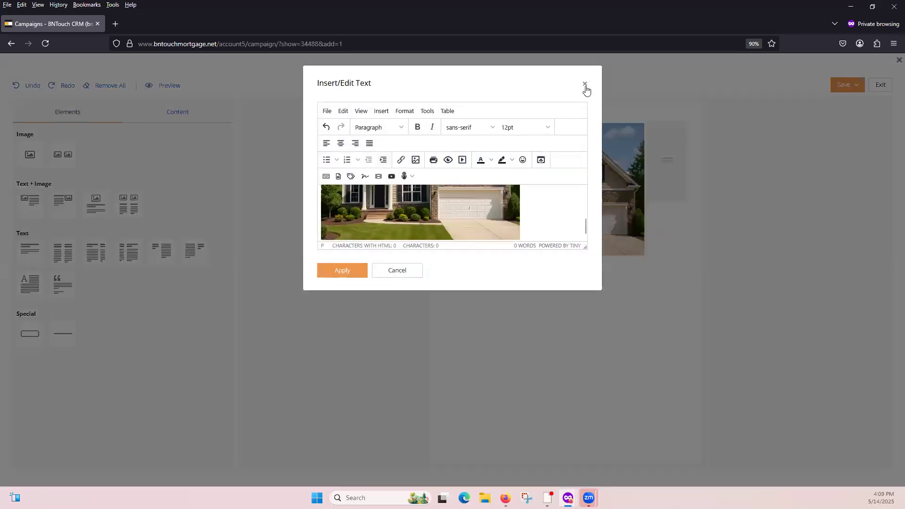
# Generate Maia text with the prompt "write a new buyer article with no more than 7 sentences" and add it to the image column.
pyautogui.click(413, 180)
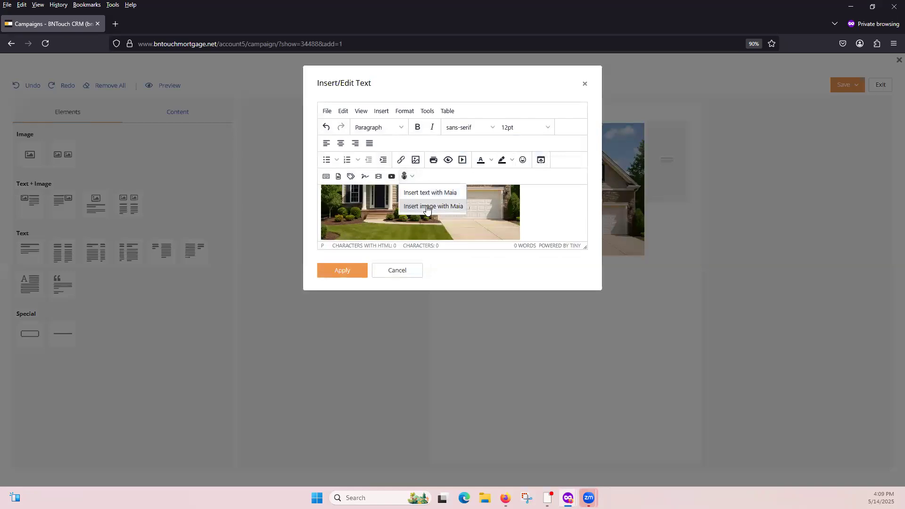
pyautogui.click(427, 193)
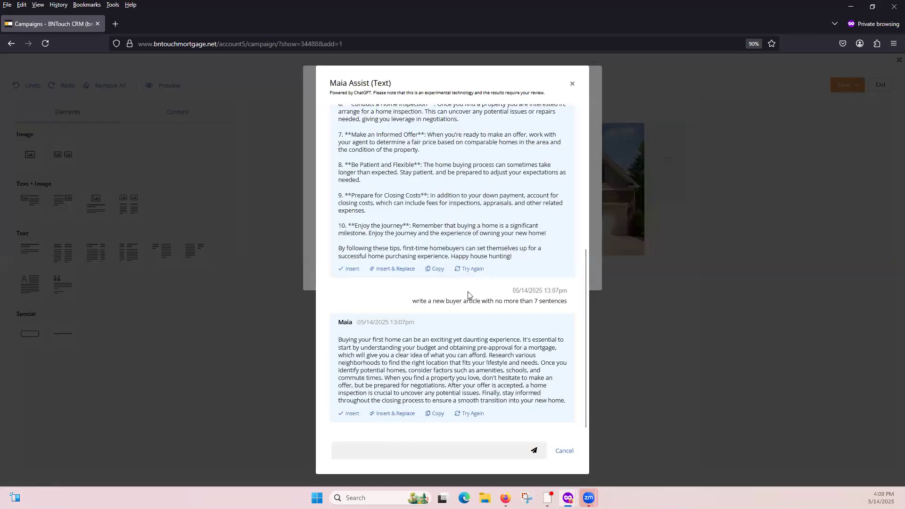
pyautogui.moveTo(414, 299); pyautogui.dragTo(572, 311)
pyautogui.hotkey('ctrl', 'c')
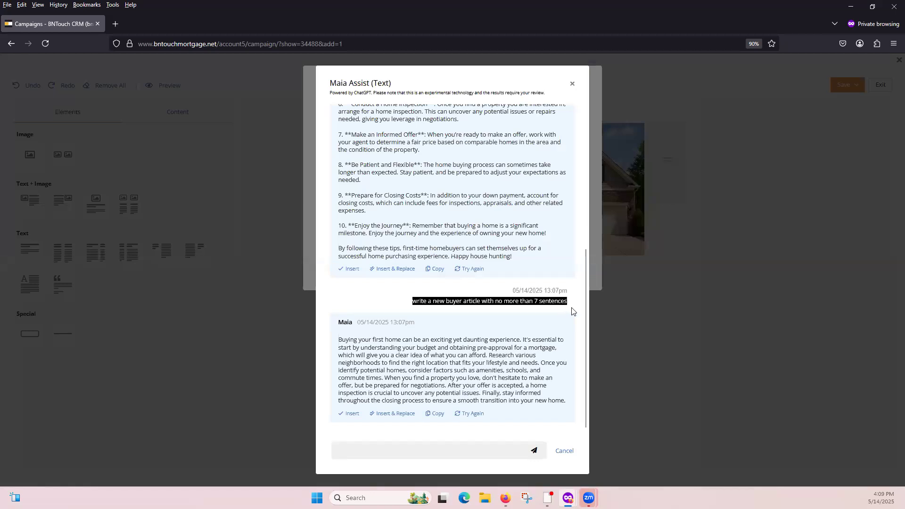
pyautogui.click(386, 449)
pyautogui.hotkey('ctrl', 'v')
pyautogui.click(534, 452)
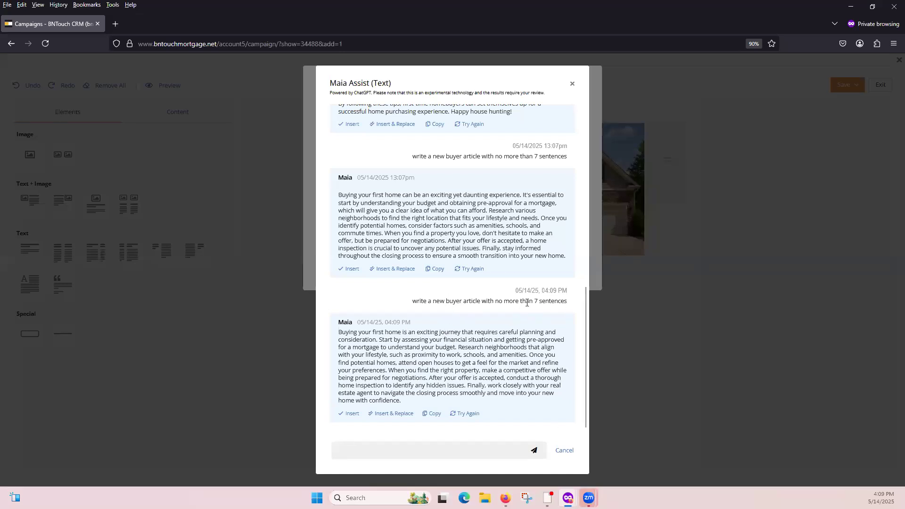
pyautogui.click(349, 413)
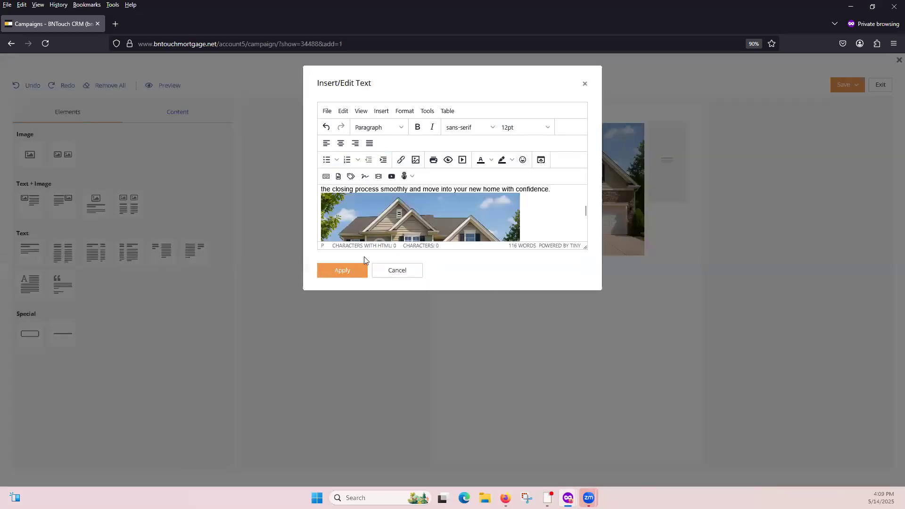
pyautogui.click(347, 270)
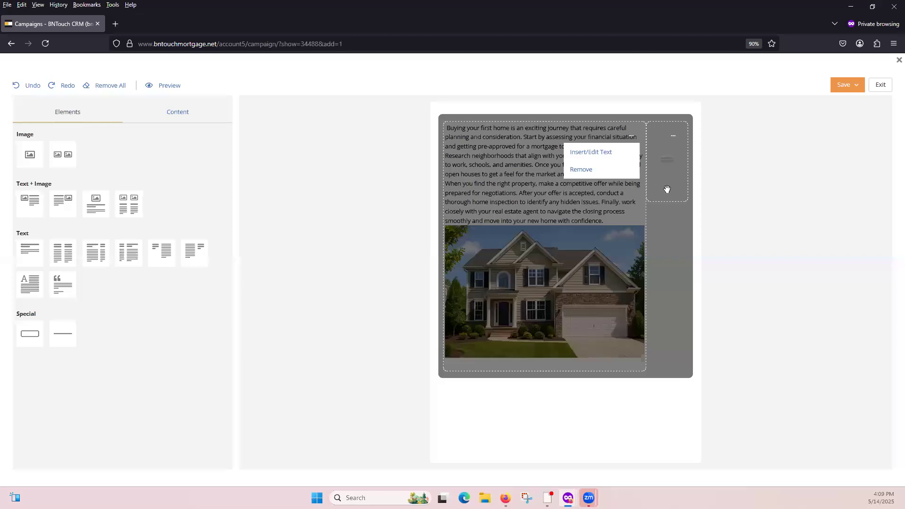
# Start saving the email as a new template and review the publicity, type and group options.
pyautogui.click(857, 86)
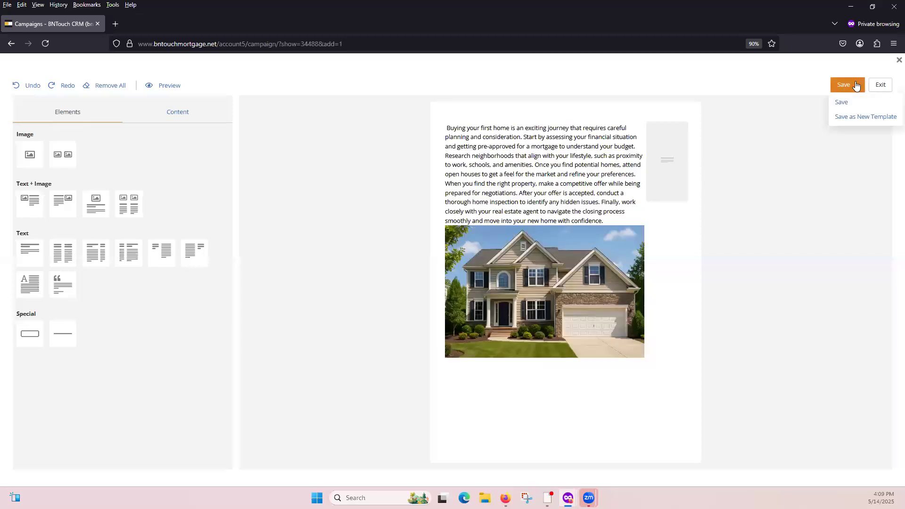
pyautogui.click(852, 117)
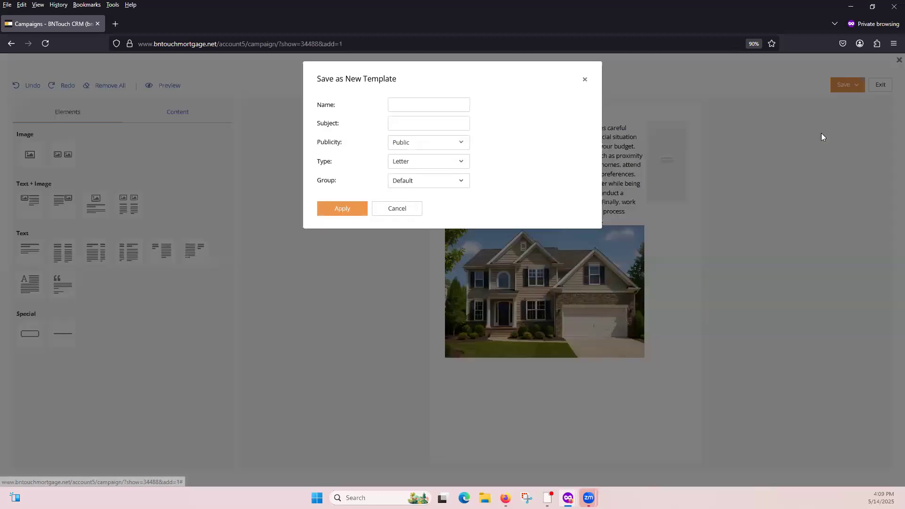
pyautogui.click(416, 109)
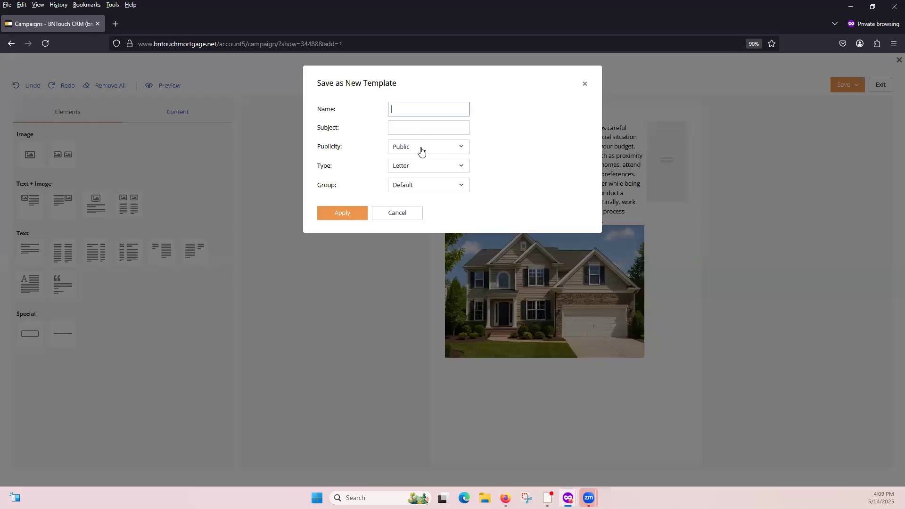
pyautogui.click(421, 147)
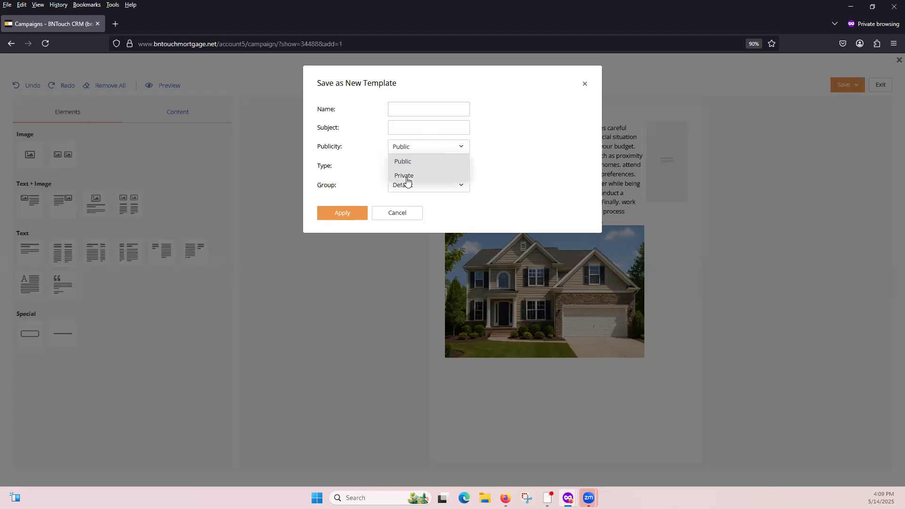
pyautogui.click(431, 131)
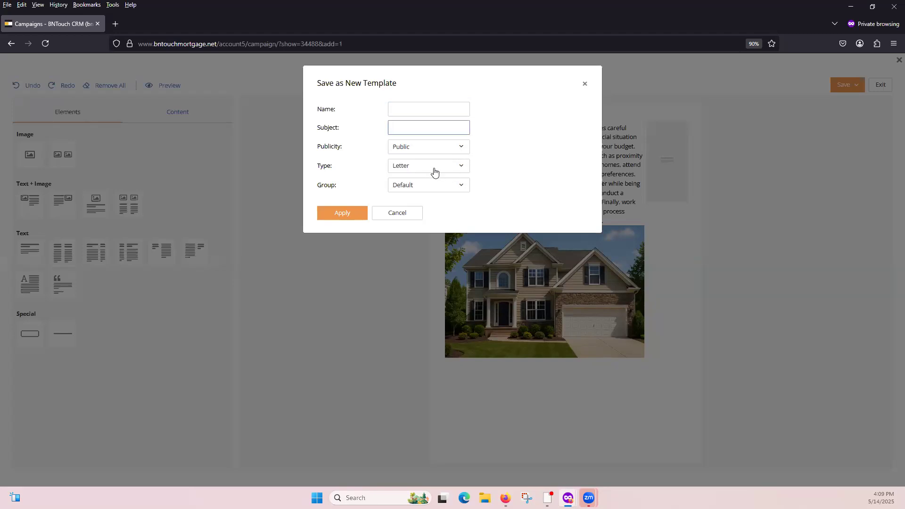
pyautogui.click(434, 169)
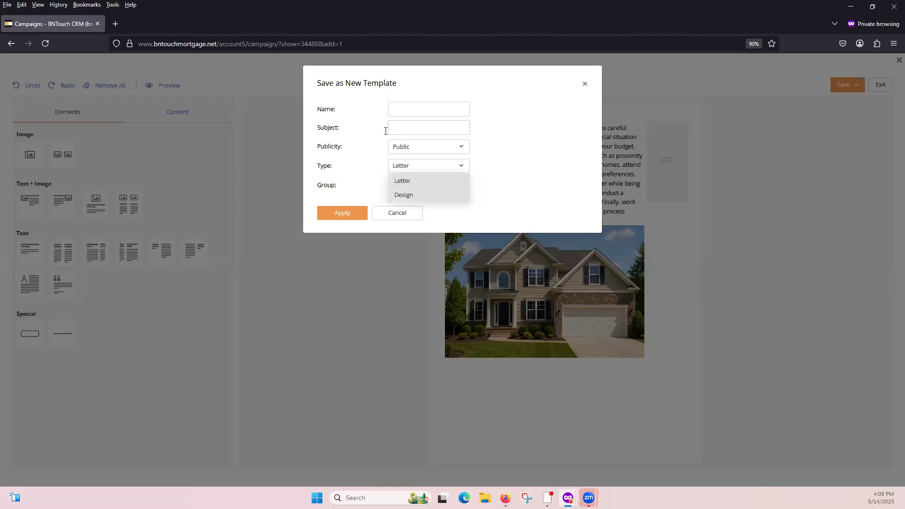
pyautogui.click(416, 186)
pyautogui.click(416, 186)
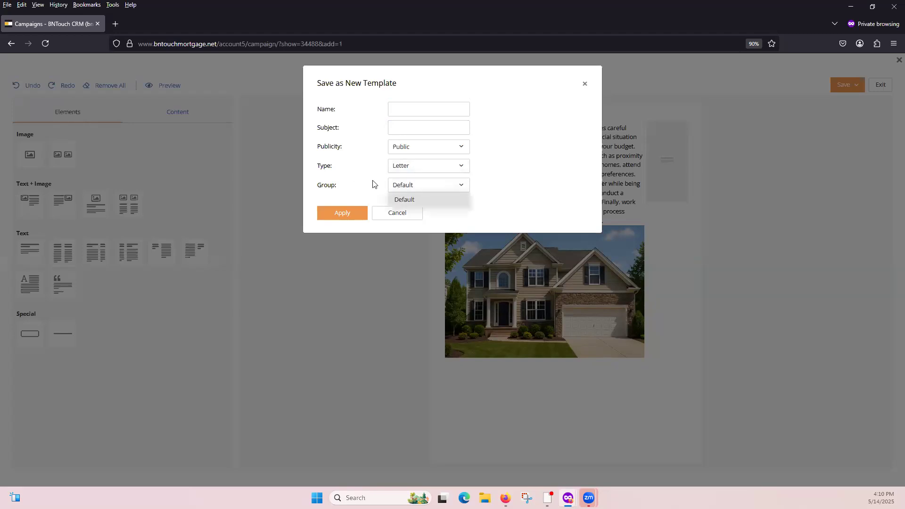
# Name the template "new flyer", fill in its subject, and save it as a public letter in the Default group.
pyautogui.click(349, 212)
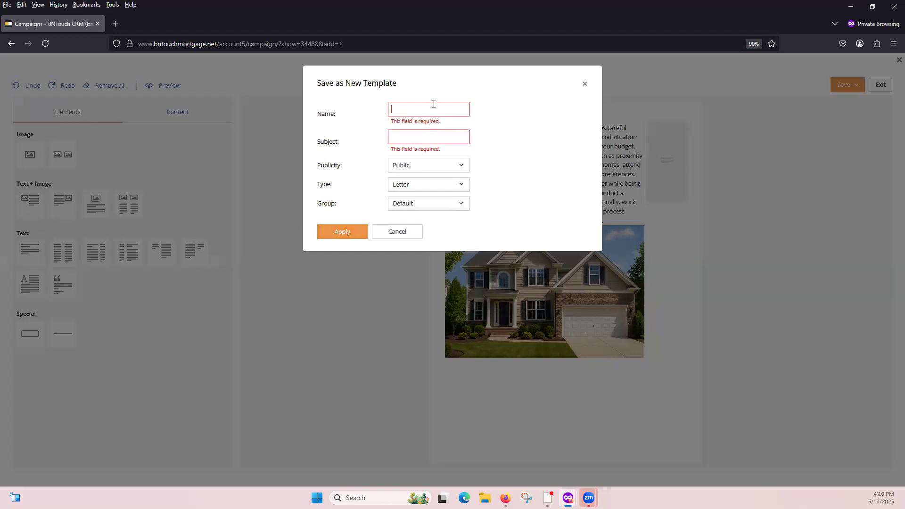
pyautogui.write('new flyer')
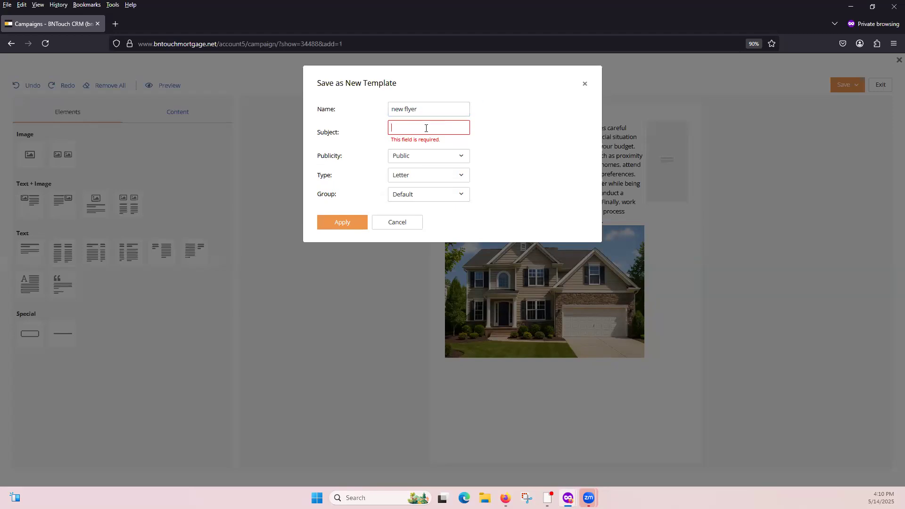
pyautogui.write('new home')
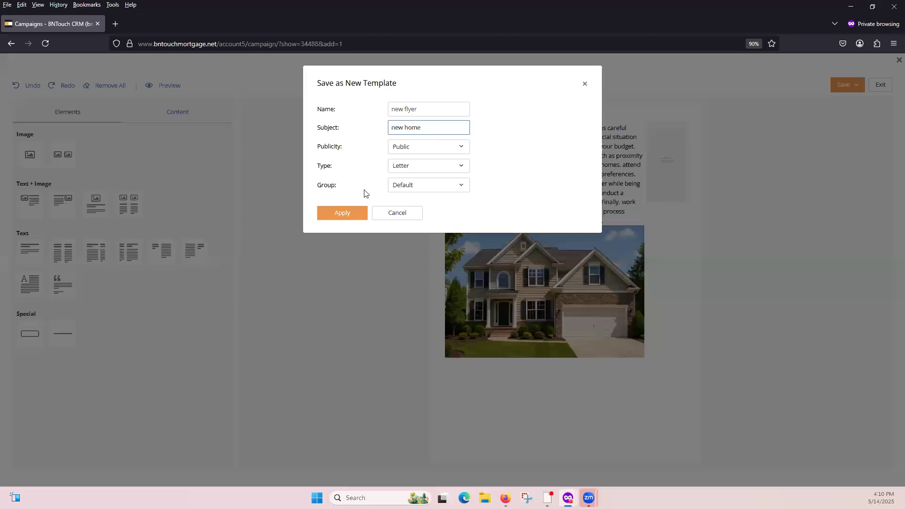
pyautogui.click(343, 214)
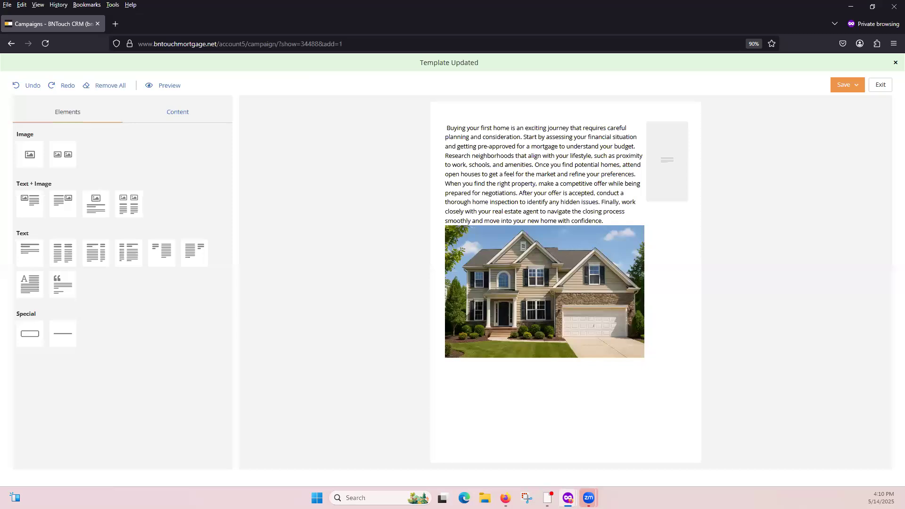
# Leave the email constructor and browse the account options for records, assignments, integrations and modules, ending on the full options list.
pyautogui.click(12, 43)
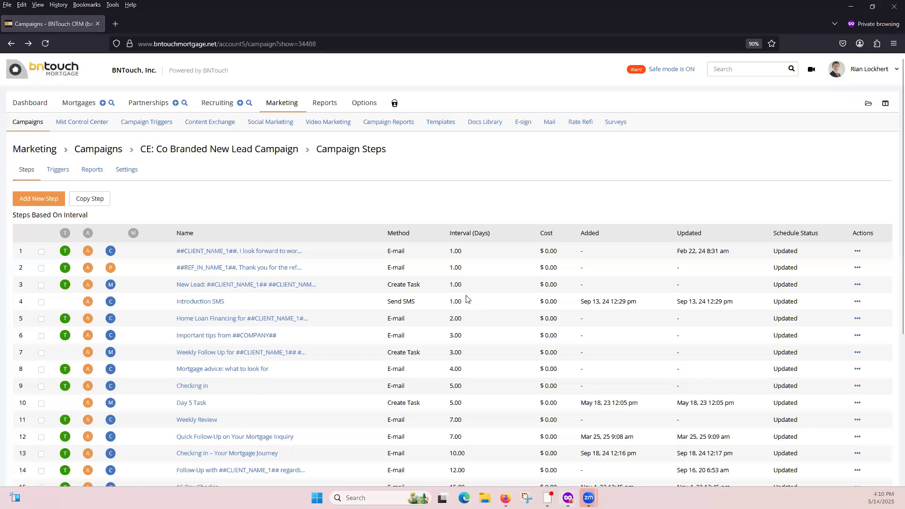
pyautogui.click(359, 107)
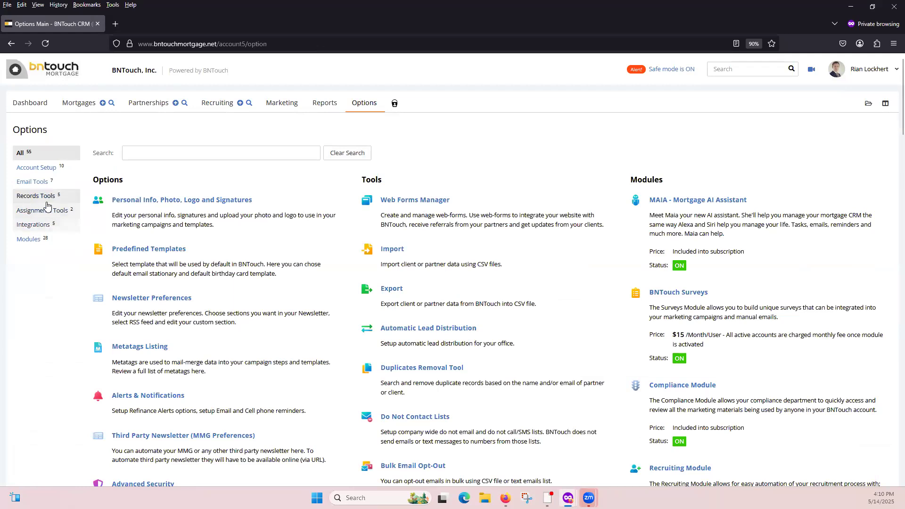
pyautogui.click(47, 202)
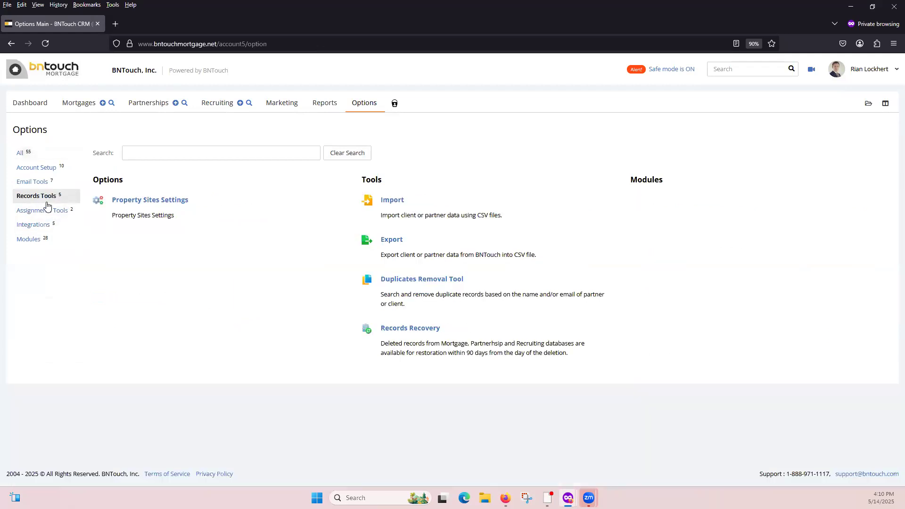
pyautogui.click(44, 210)
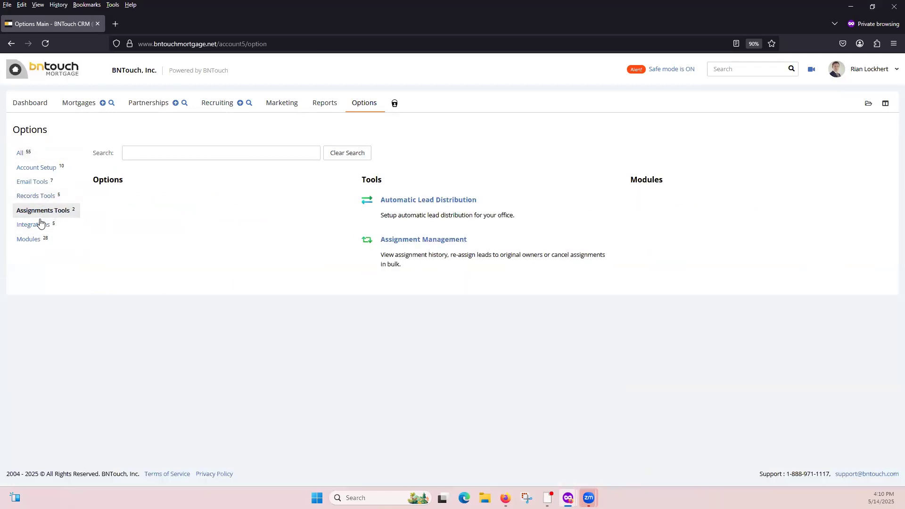
pyautogui.click(41, 227)
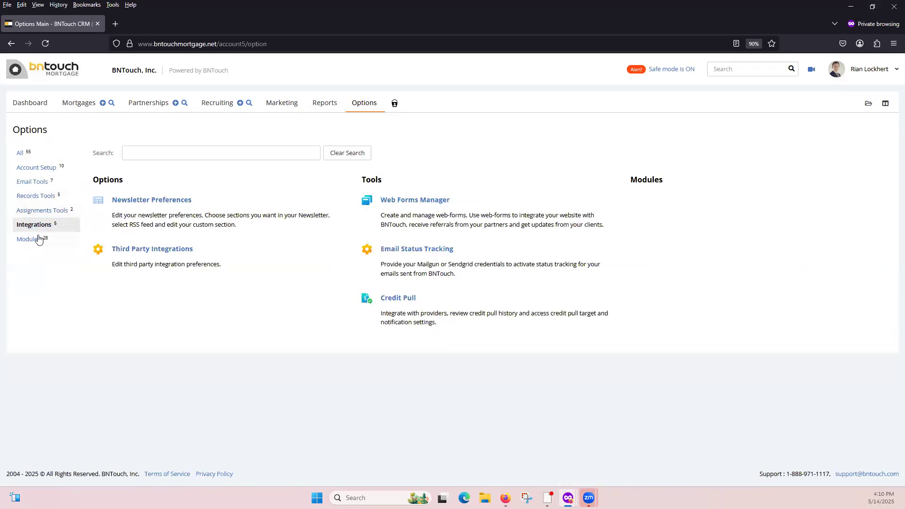
pyautogui.click(37, 239)
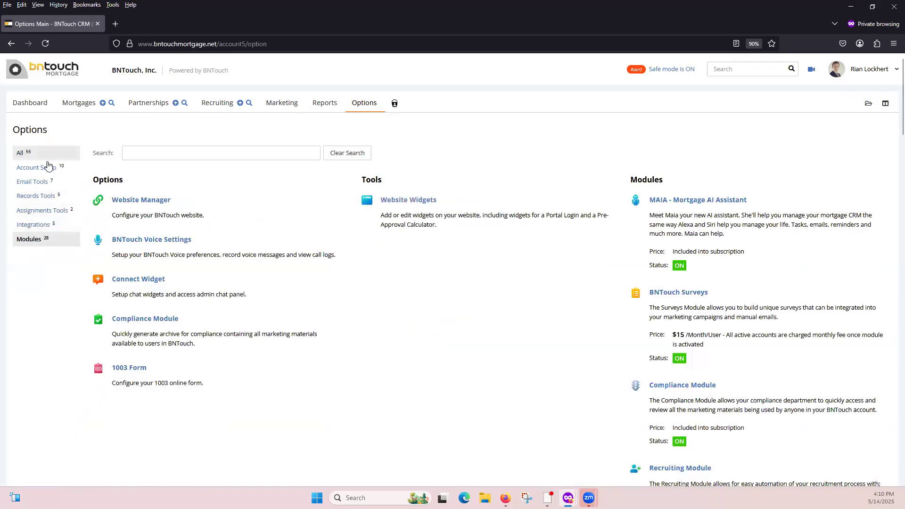
pyautogui.click(29, 154)
# Open the Web Forms Manager and look through the list of existing forms.
pyautogui.click(425, 204)
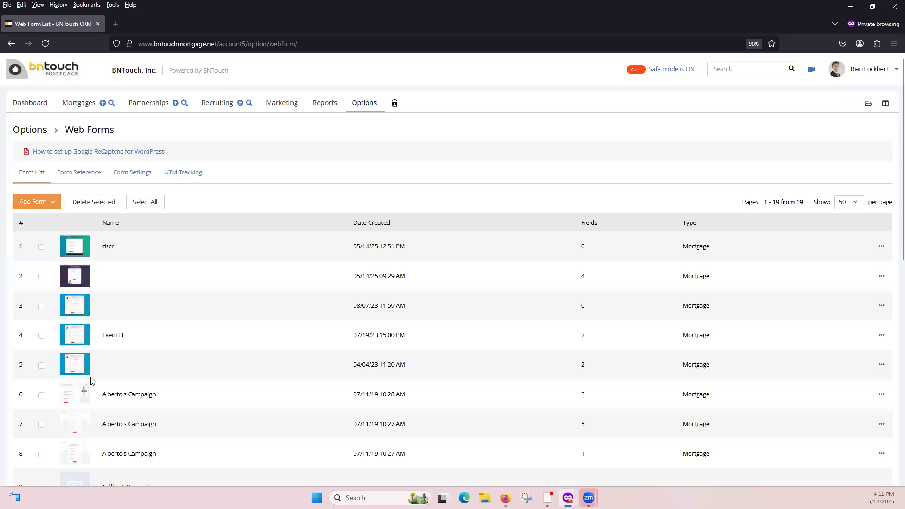
pyautogui.scroll(-3, 90, 394)
pyautogui.scroll(-1, 89, 392)
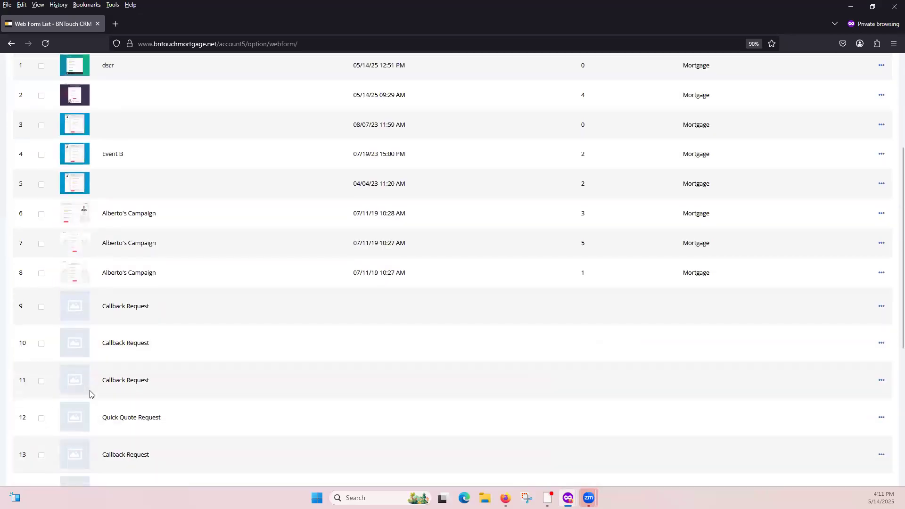
pyautogui.scroll(4, 89, 392)
# Start a new mortgage web form named "dscr" and set its sharing to Public.
pyautogui.click(48, 207)
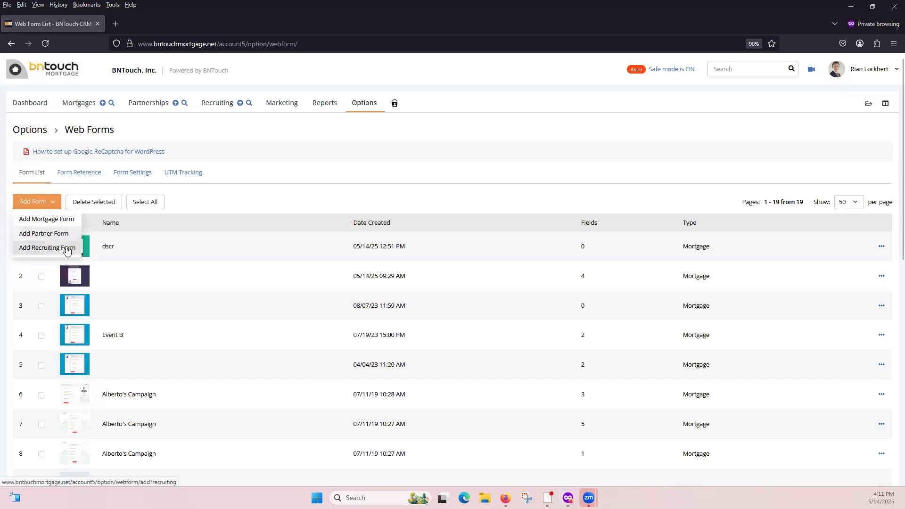
pyautogui.click(64, 218)
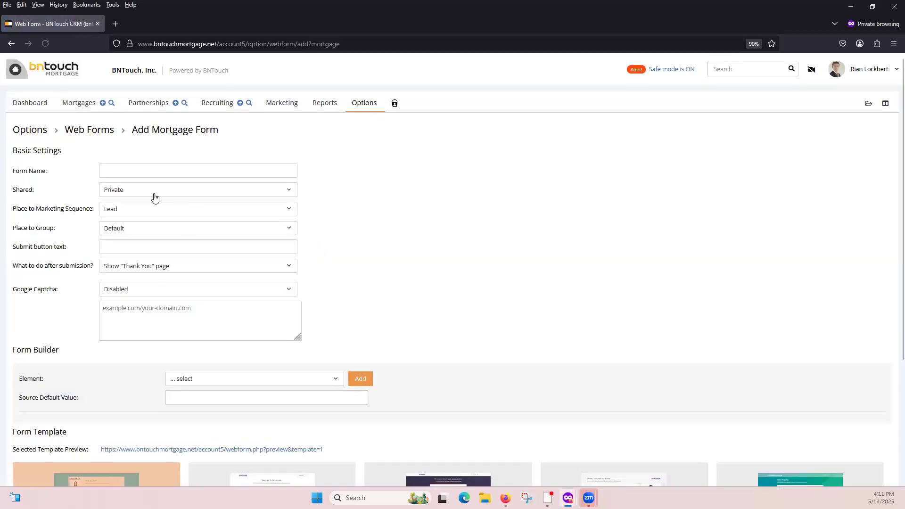
pyautogui.click(140, 173)
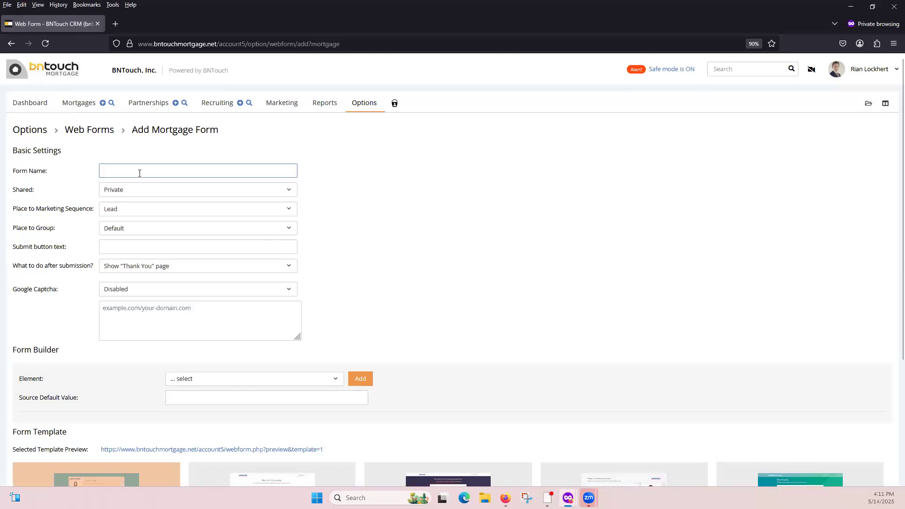
pyautogui.write('dsc')
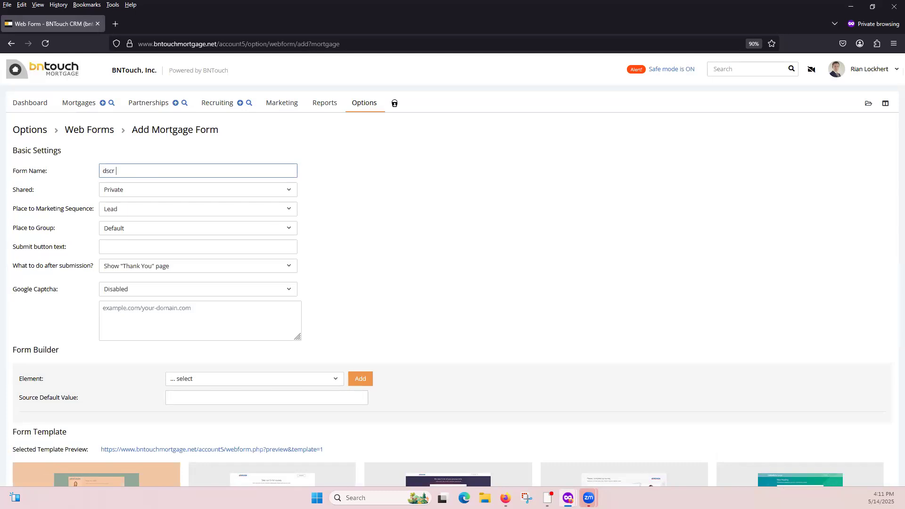
pyautogui.click(155, 194)
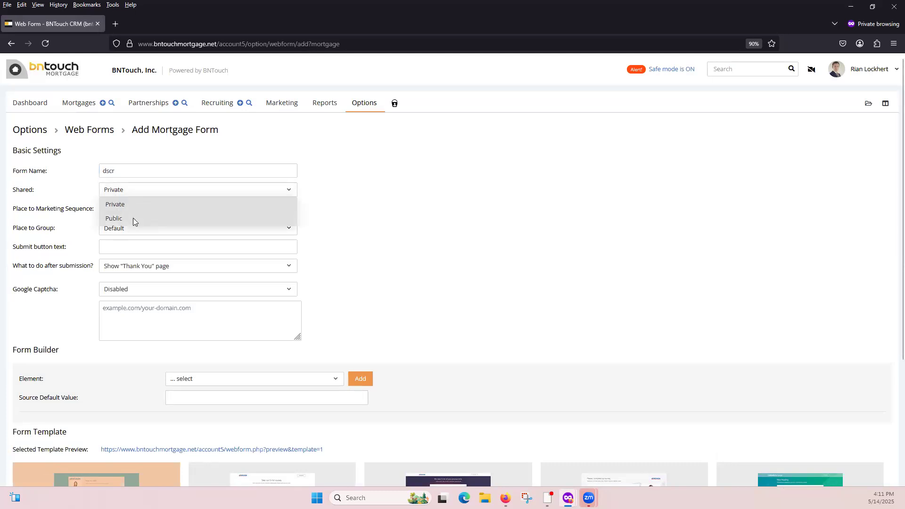
pyautogui.click(133, 218)
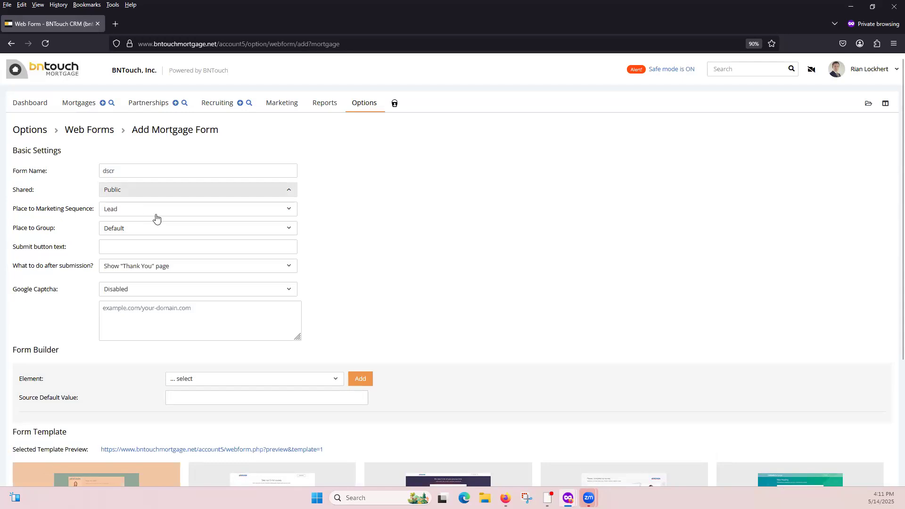
# Place the form's leads in the Active Leads group and set the after-submission action to Redirect to url.
pyautogui.click(151, 231)
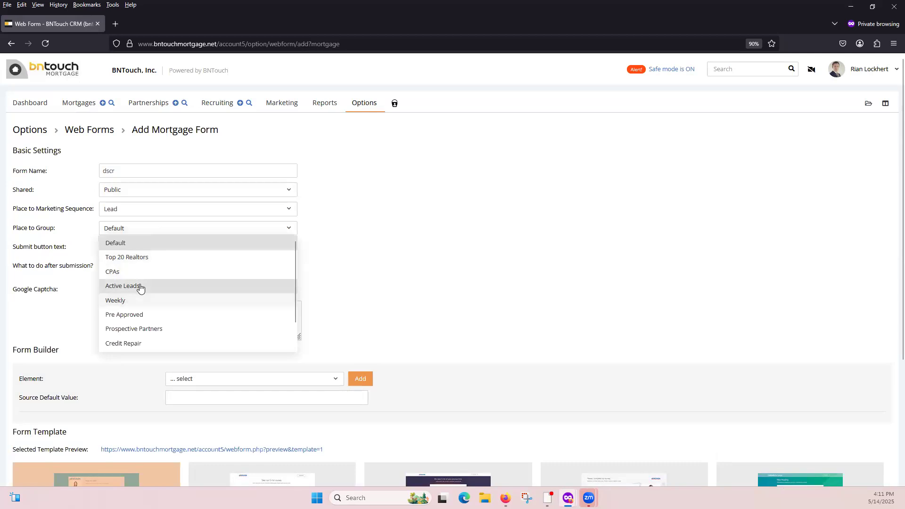
pyautogui.click(140, 287)
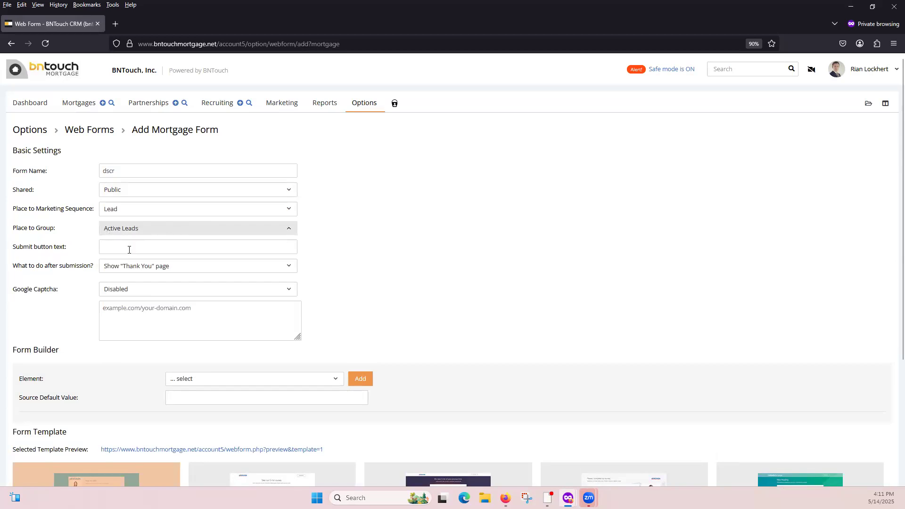
pyautogui.scroll(-1, 129, 250)
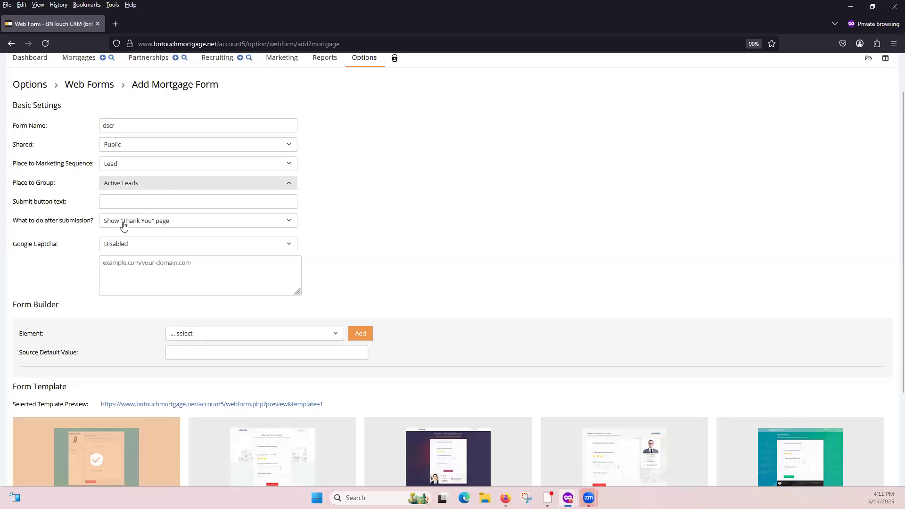
pyautogui.click(207, 221)
pyautogui.click(178, 250)
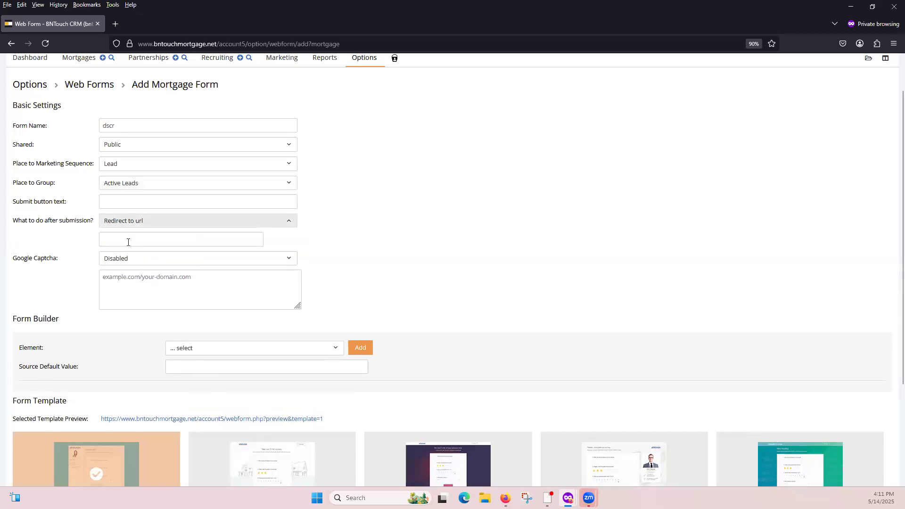
pyautogui.click(128, 242)
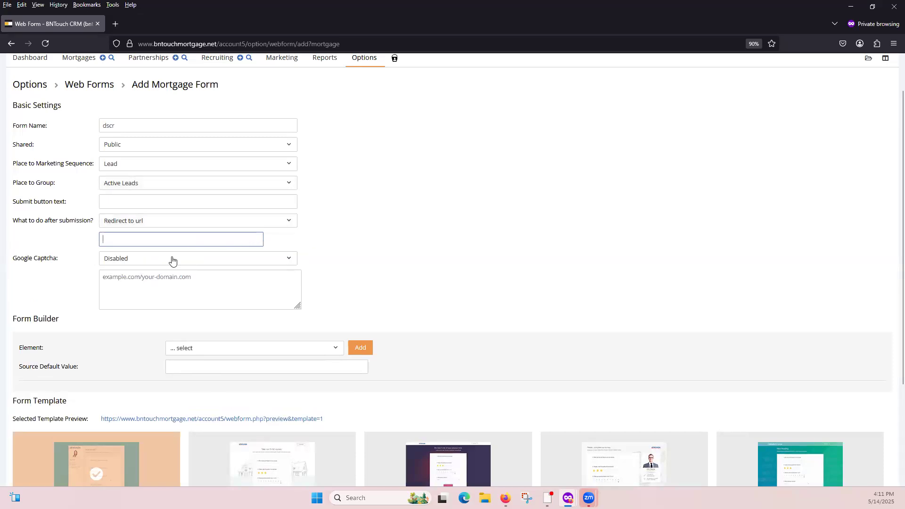
# Add the Borrower First Name and Borrower Last Name elements to the form.
pyautogui.scroll(-2, 118, 317)
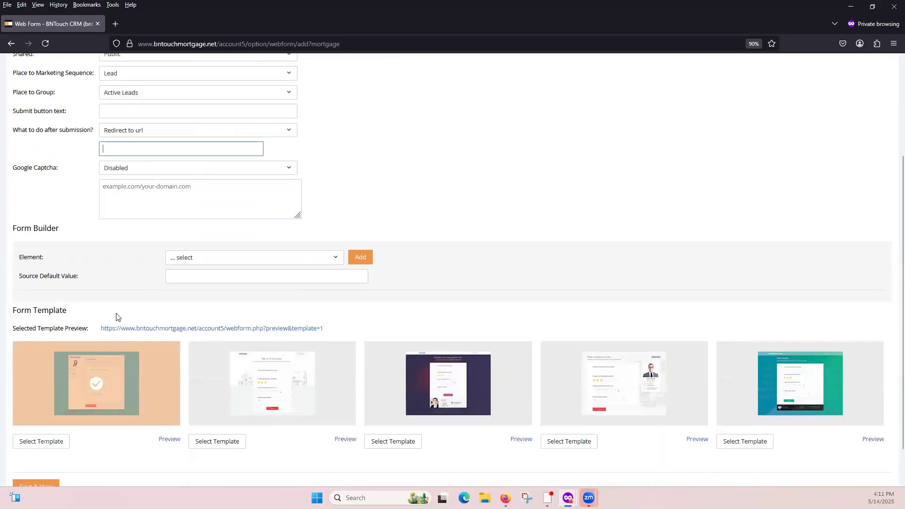
pyautogui.click(234, 260)
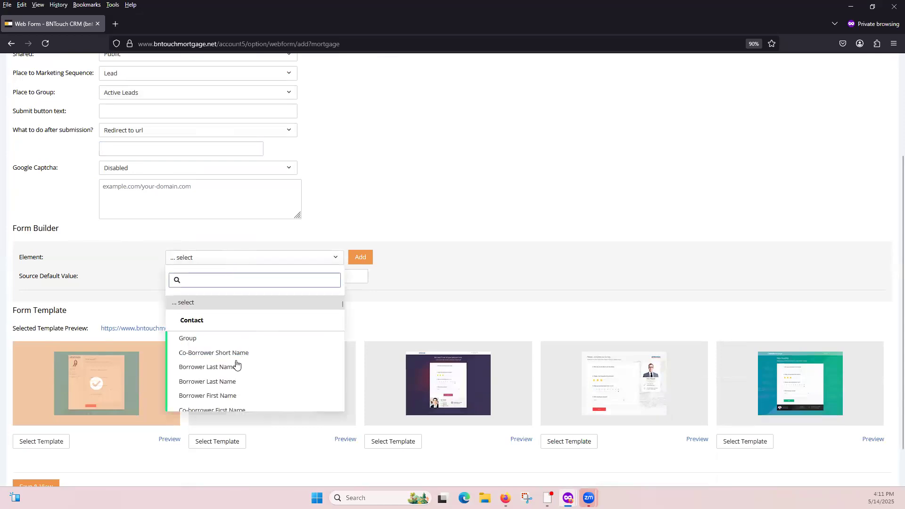
pyautogui.click(260, 396)
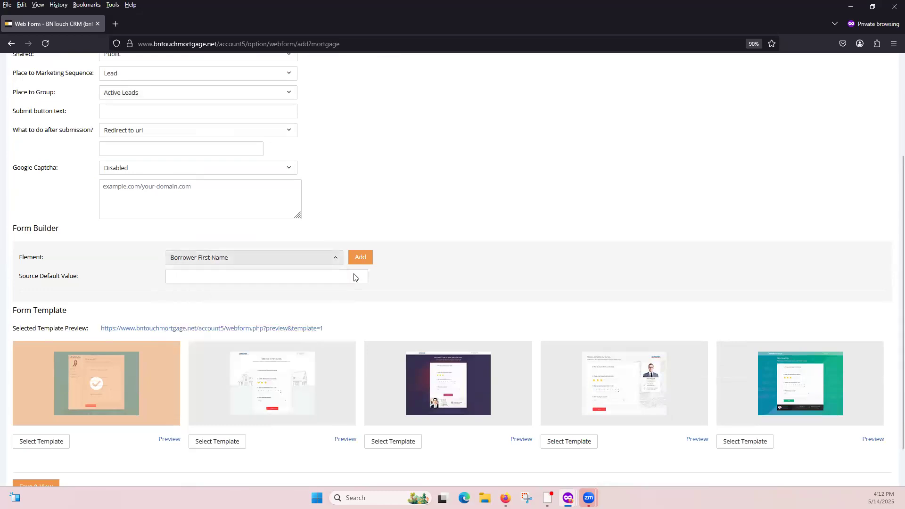
pyautogui.click(360, 257)
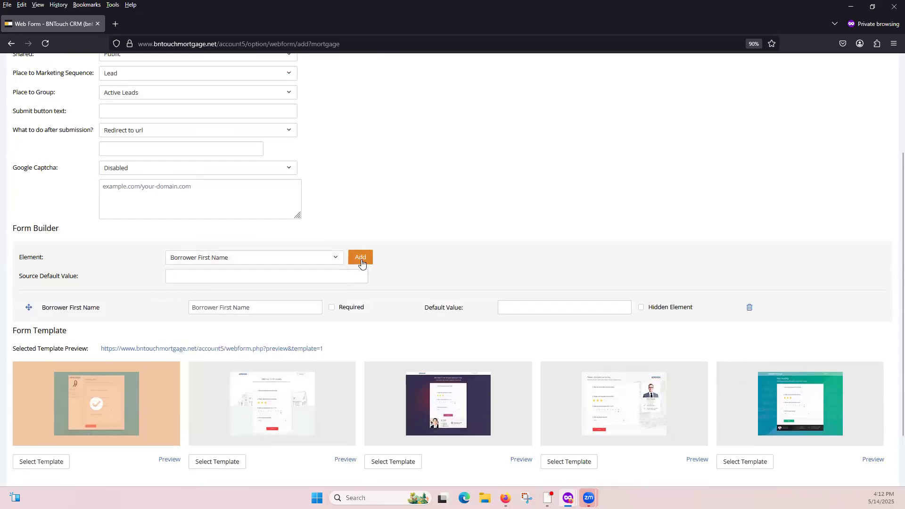
pyautogui.click(263, 262)
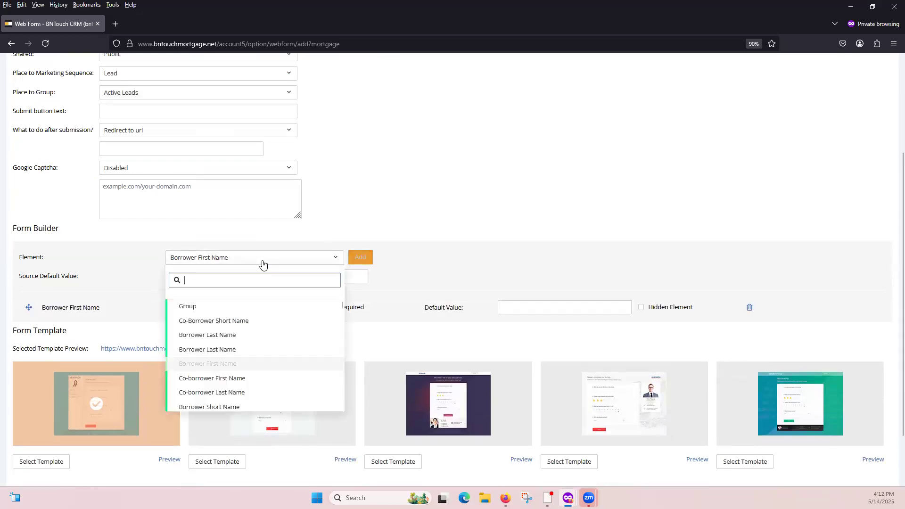
pyautogui.click(224, 336)
pyautogui.click(361, 259)
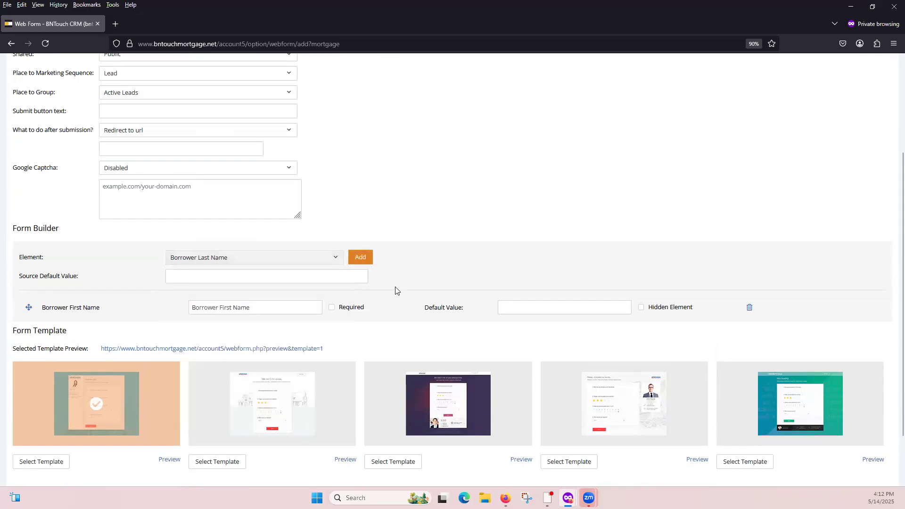
# Add the Cell Phone and Email elements to the form.
pyautogui.click(261, 261)
pyautogui.write('cell')
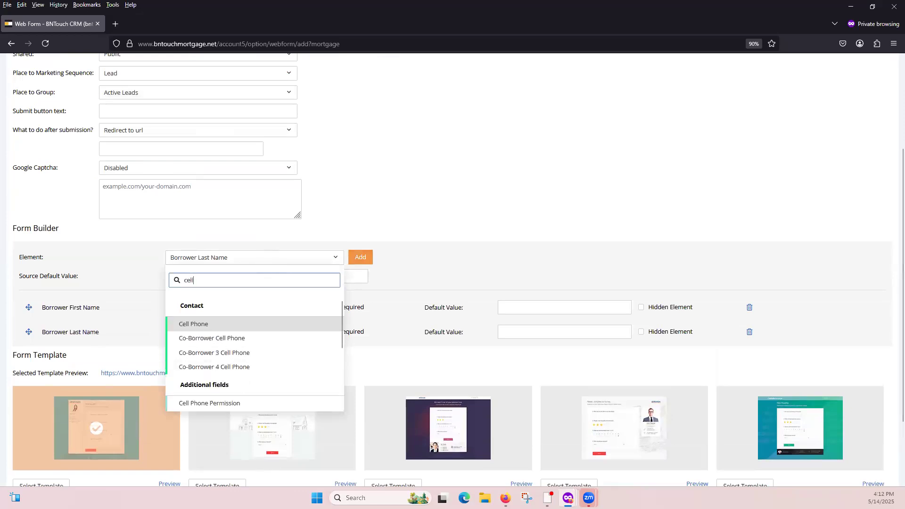
pyautogui.press('Return')
pyautogui.click(358, 256)
pyautogui.click(266, 257)
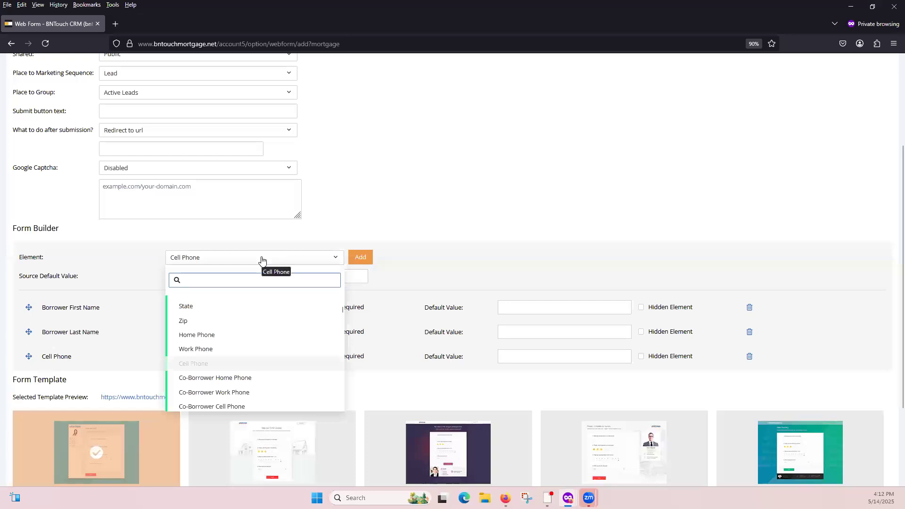
pyautogui.write('email')
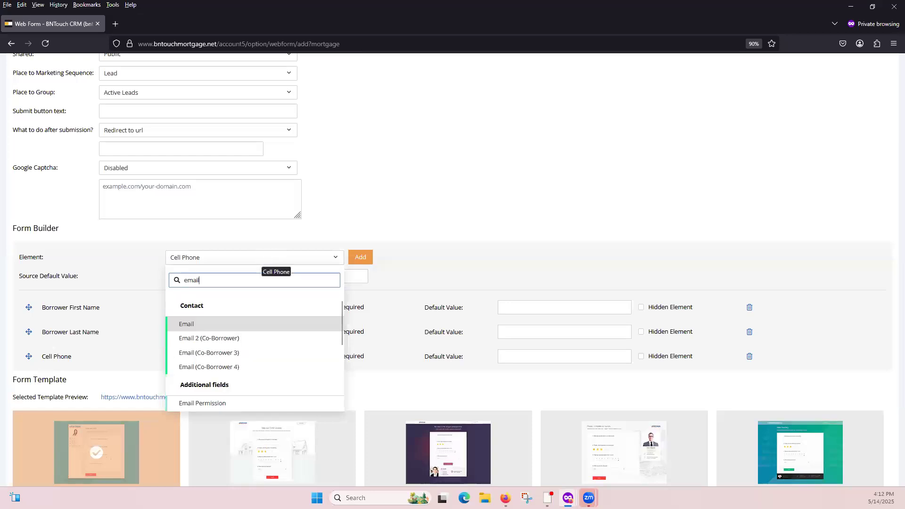
pyautogui.click(194, 323)
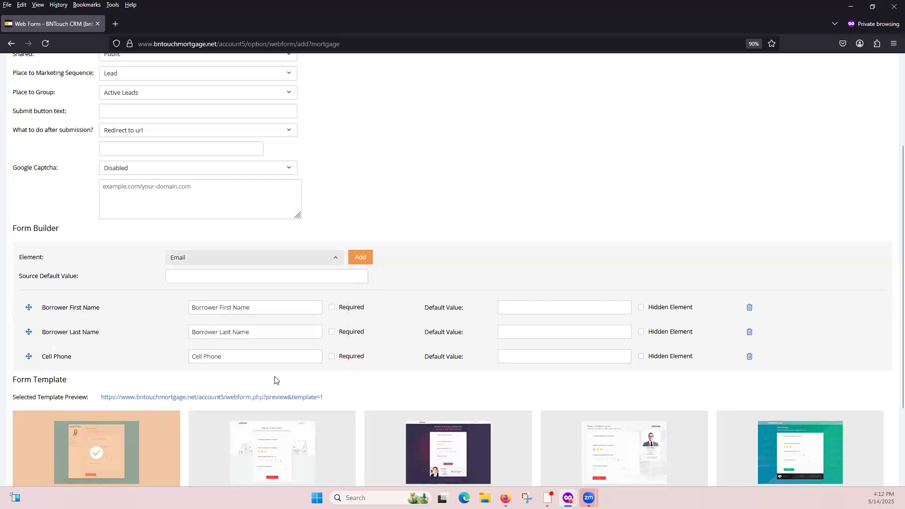
pyautogui.click(360, 257)
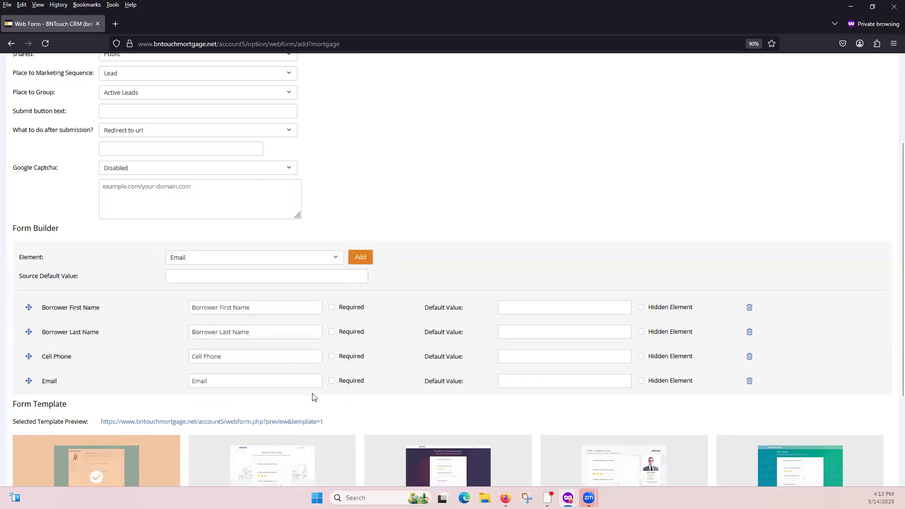
# Make the first name, last name, cell phone and email fields required and save the form with the first template.
pyautogui.click(334, 308)
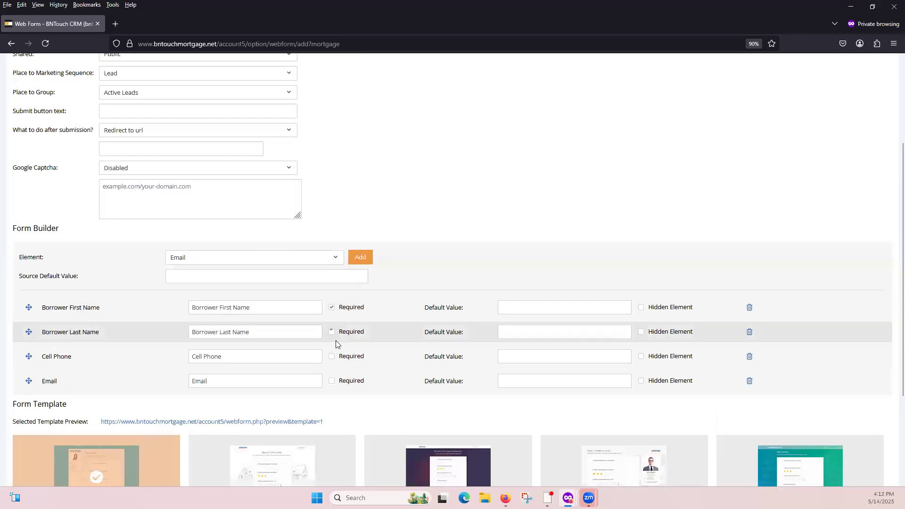
pyautogui.click(332, 360)
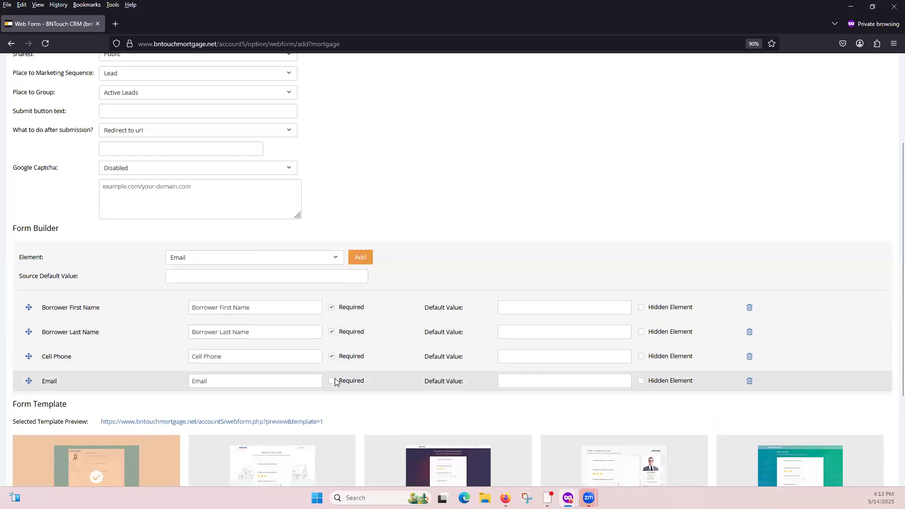
pyautogui.scroll(-3, 159, 382)
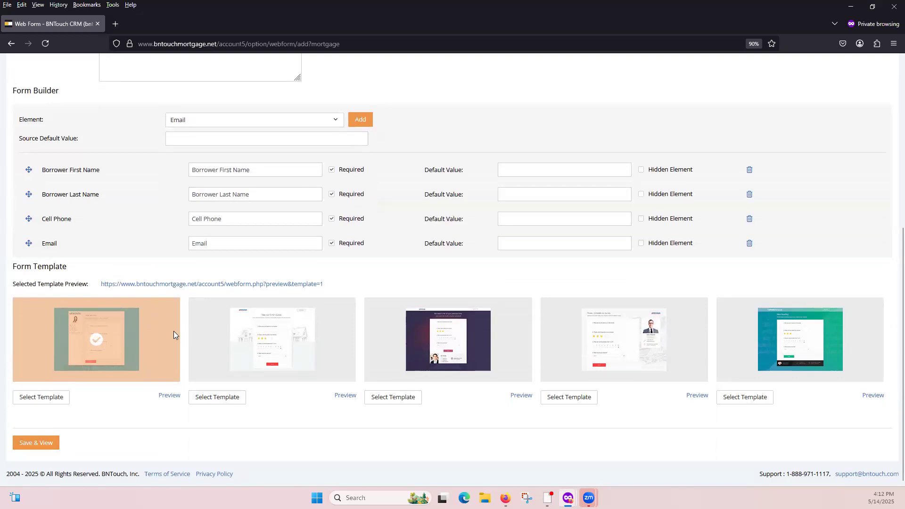
pyautogui.click(36, 443)
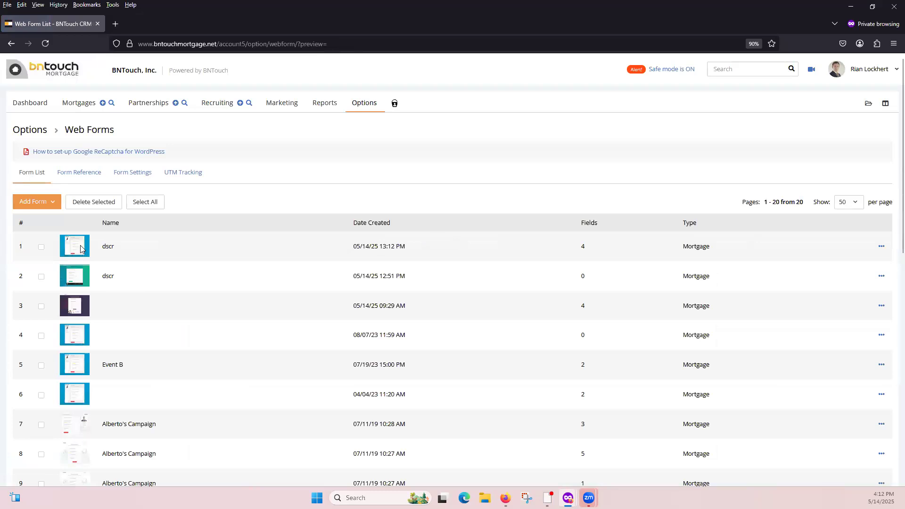
# View the newest dscr form's code and preview, copy its HTML code, and return to the form list.
pyautogui.click(880, 246)
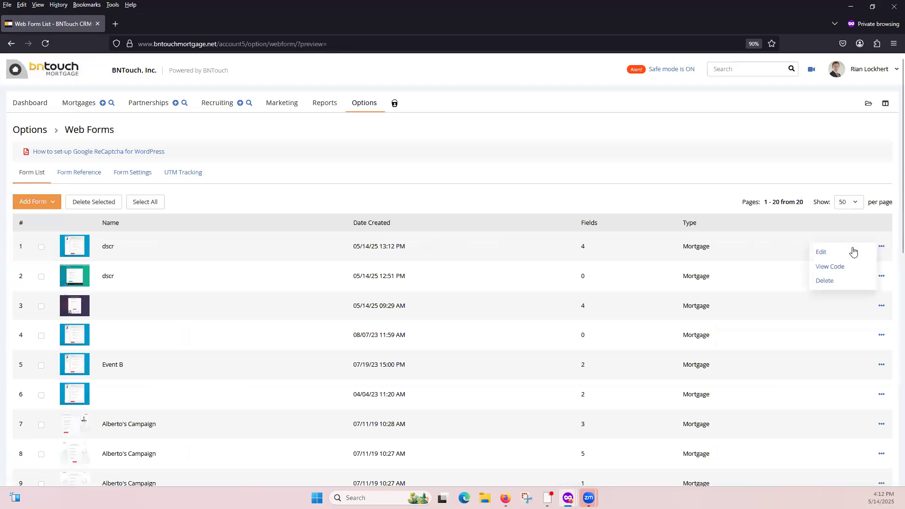
pyautogui.click(840, 267)
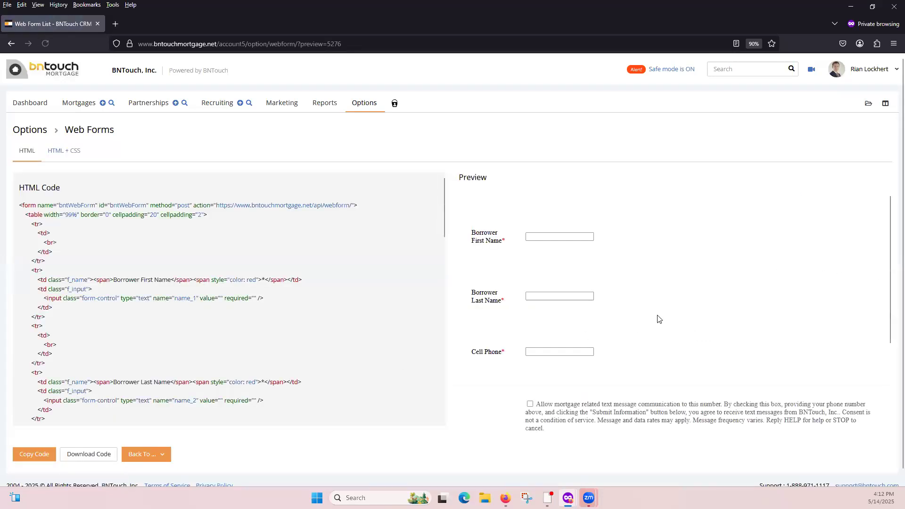
pyautogui.scroll(-4, 533, 330)
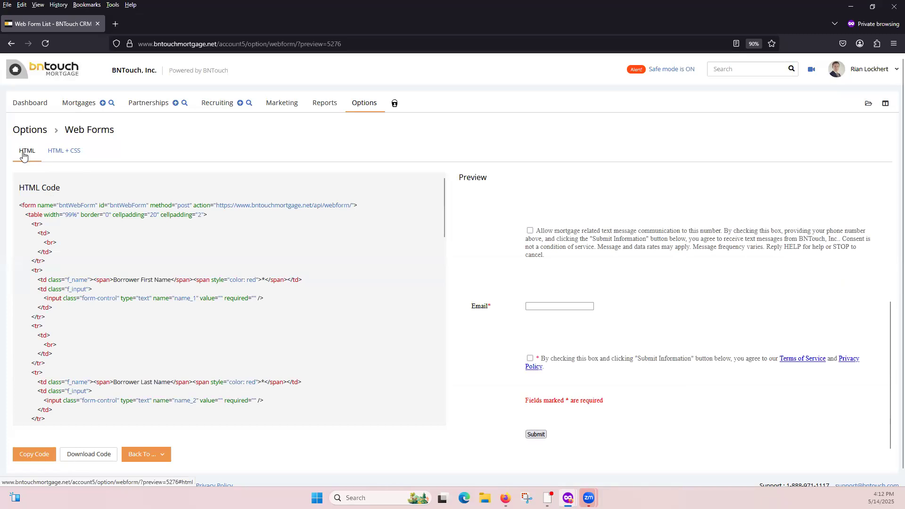
pyautogui.scroll(-1, 141, 257)
pyautogui.click(38, 458)
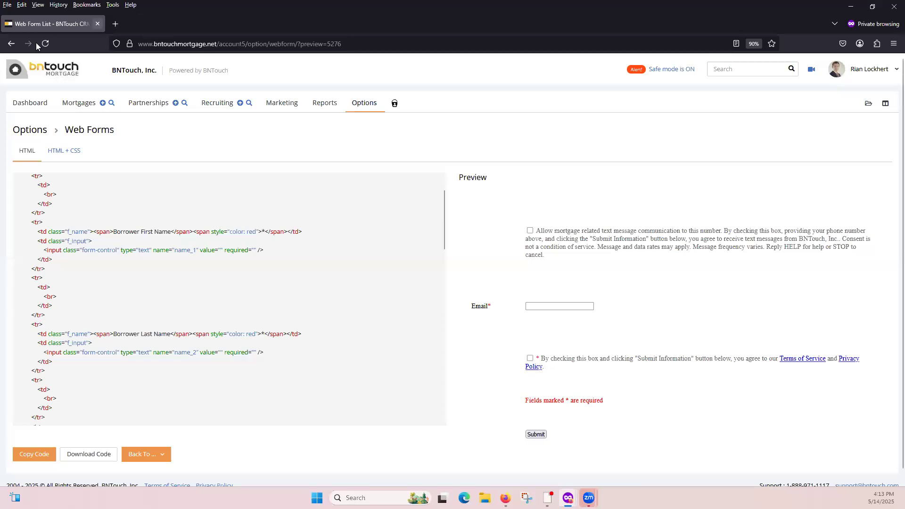
pyautogui.click(10, 43)
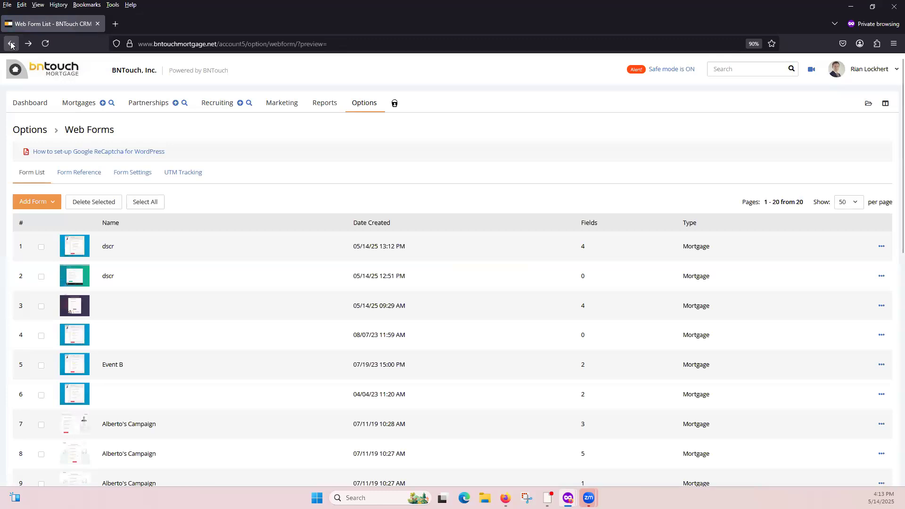
# Switch the mortgage pipeline to the custom view and separate it by the Type field.
pyautogui.click(74, 106)
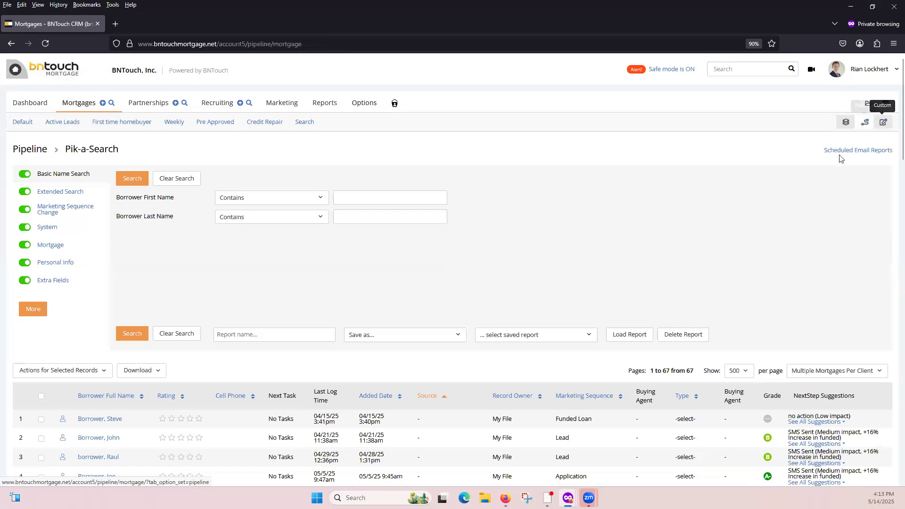
pyautogui.click(883, 126)
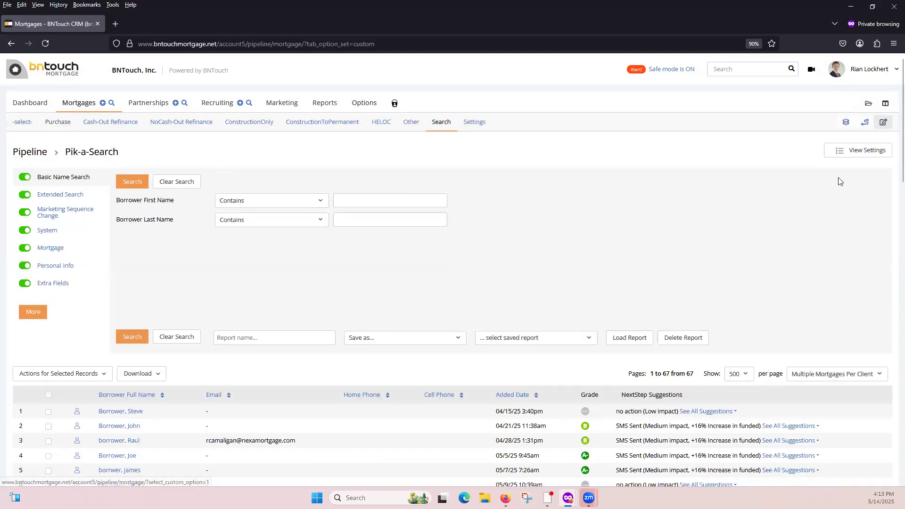
pyautogui.click(864, 152)
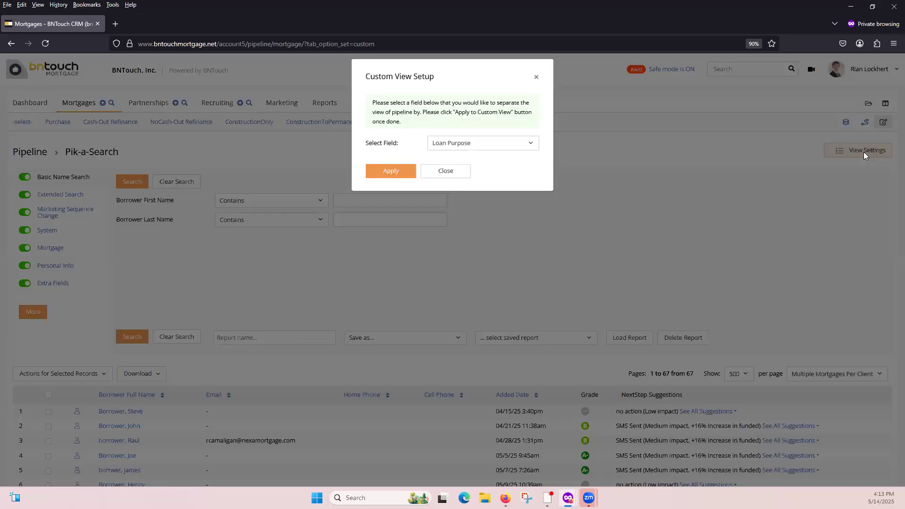
pyautogui.click(480, 151)
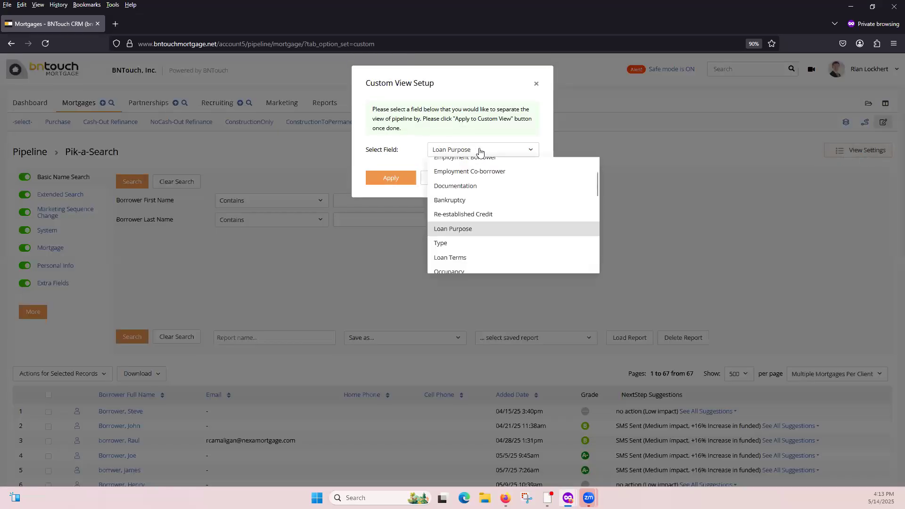
pyautogui.click(449, 243)
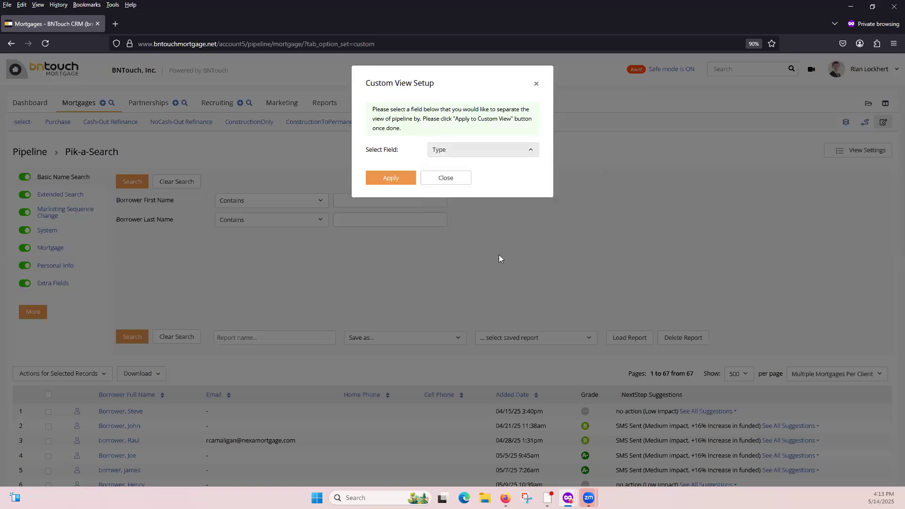
pyautogui.click(391, 178)
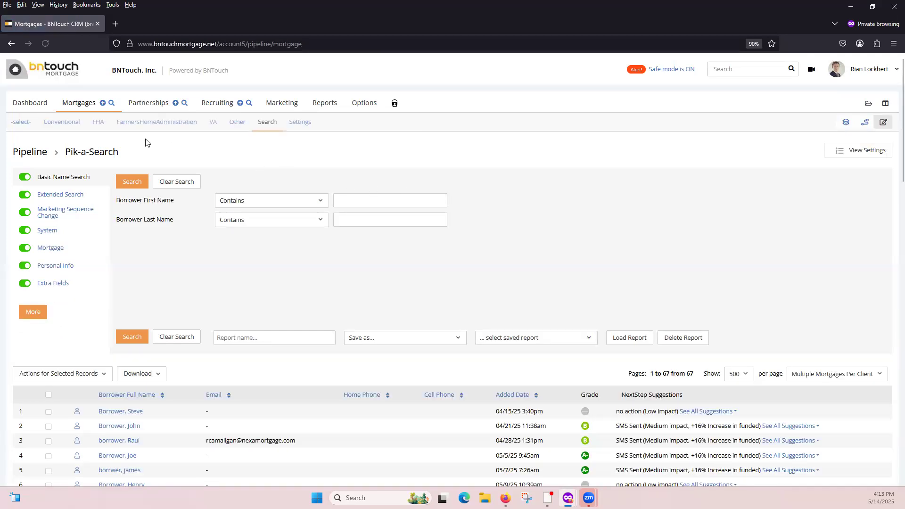
# Select all records in the Conventional pipeline and open Start/Stop Campaign for them.
pyautogui.click(69, 124)
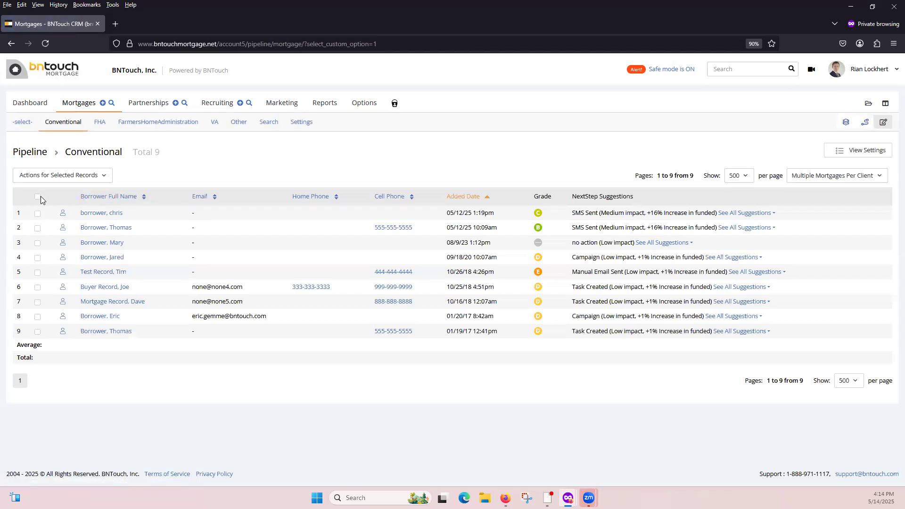
pyautogui.click(40, 197)
pyautogui.click(75, 176)
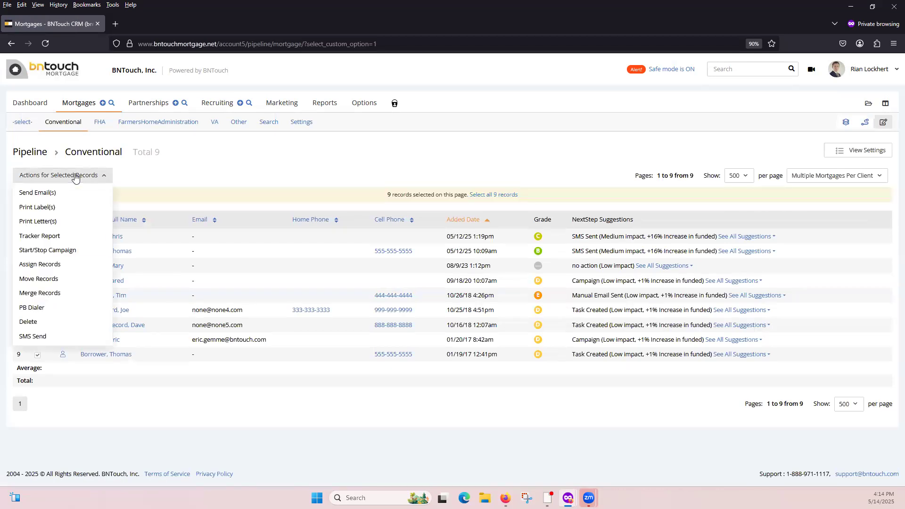
pyautogui.click(69, 252)
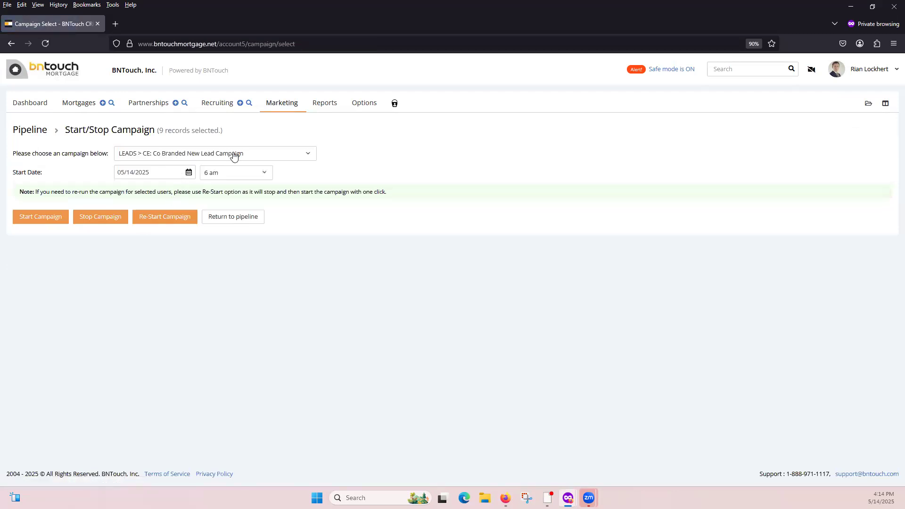
# Set the bulk campaign to LONG TERM FOLLOW UP > CE: Refinance Campaign with a noon start, and return to the pipeline without starting it.
pyautogui.click(234, 156)
pyautogui.write('ref')
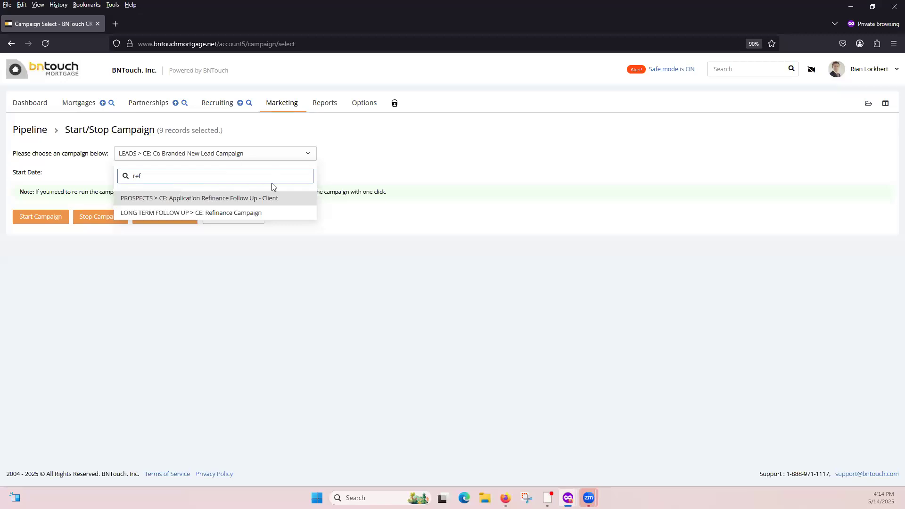
pyautogui.click(224, 213)
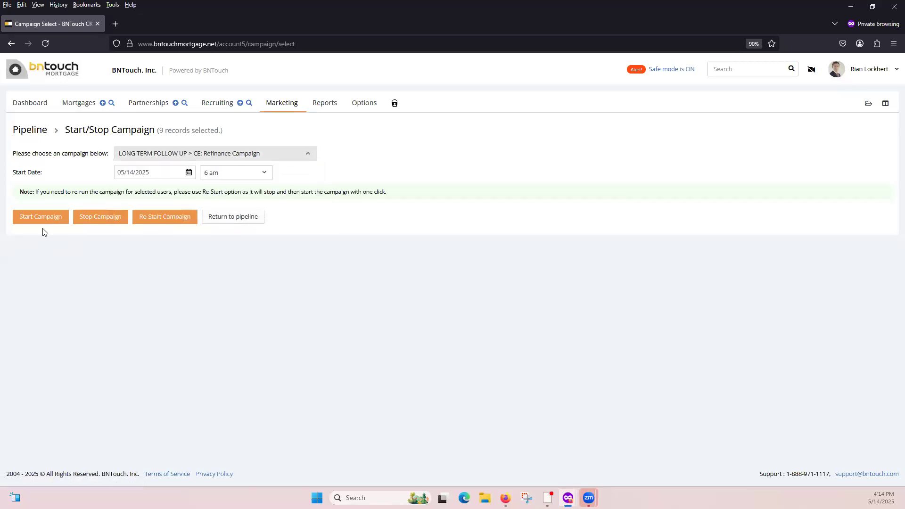
pyautogui.click(239, 175)
pyautogui.scroll(-3, 238, 268)
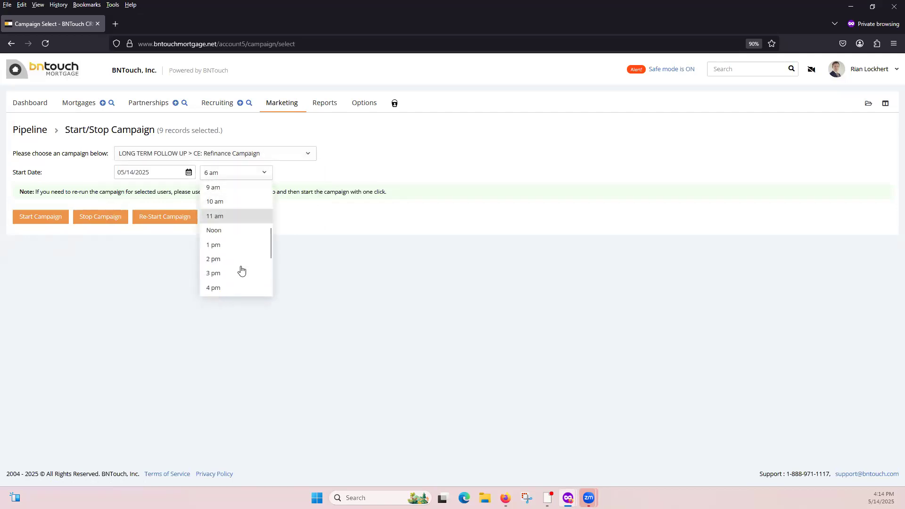
pyautogui.click(233, 231)
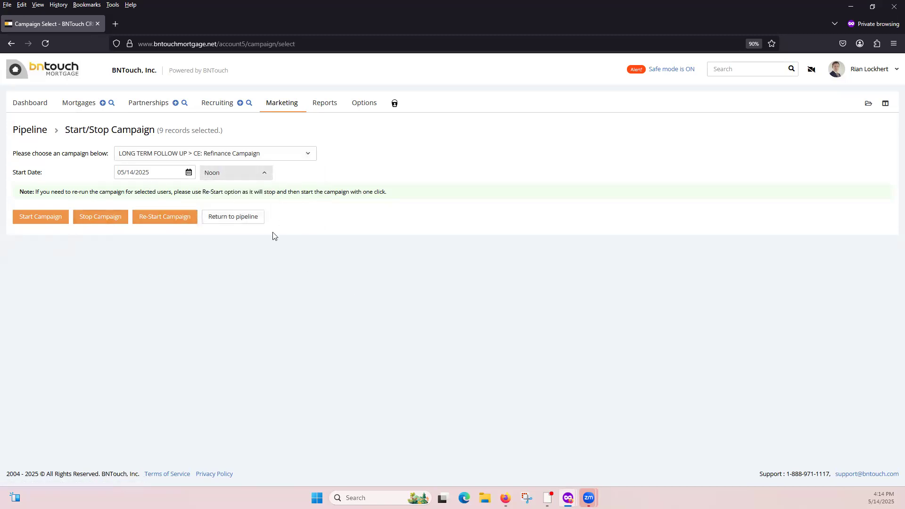
pyautogui.click(11, 43)
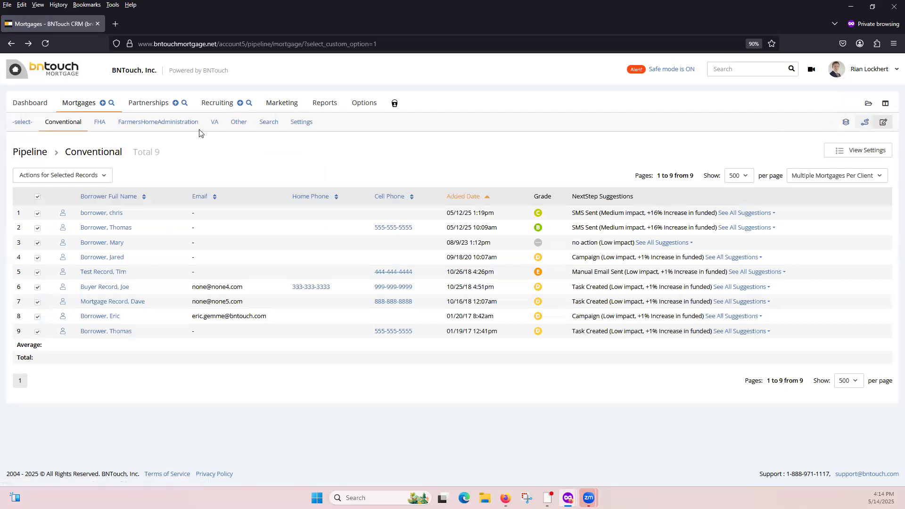
# Open the contact info of the first borrower in the Conventional pipeline and go to the record group management.
pyautogui.click(106, 217)
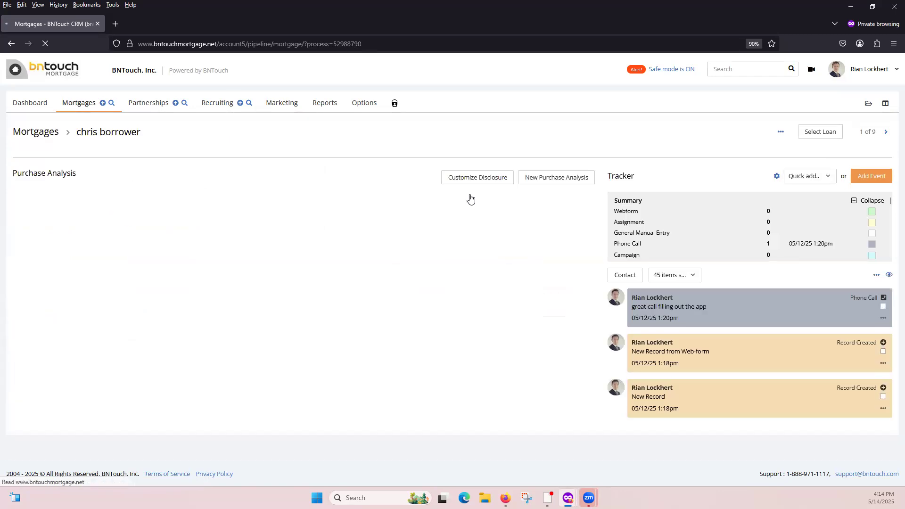
pyautogui.click(43, 152)
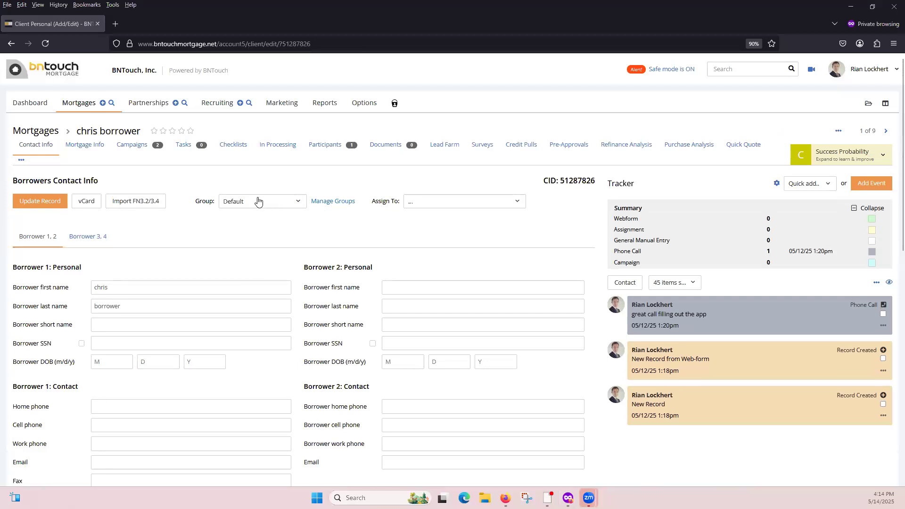
pyautogui.click(336, 202)
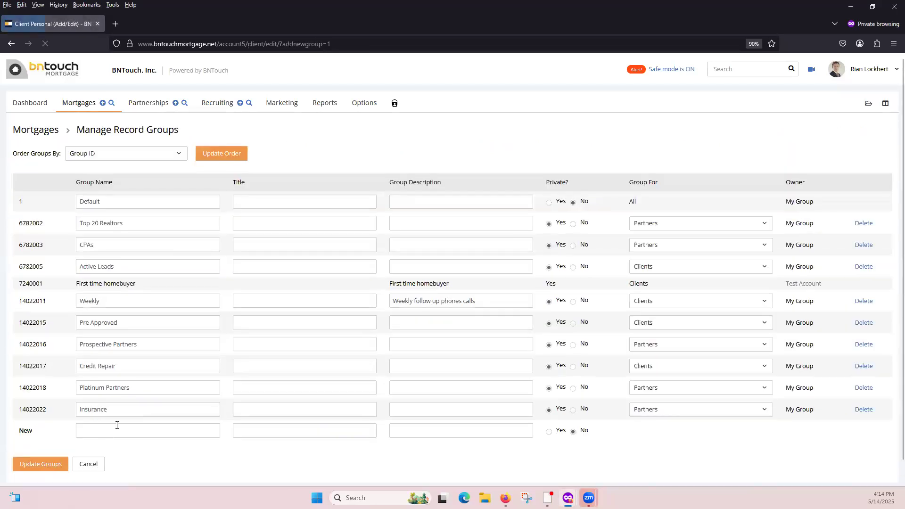
# Add a record group named dsrc, make it a group for Clients, and save the groups.
pyautogui.click(117, 425)
pyautogui.write('dsrc')
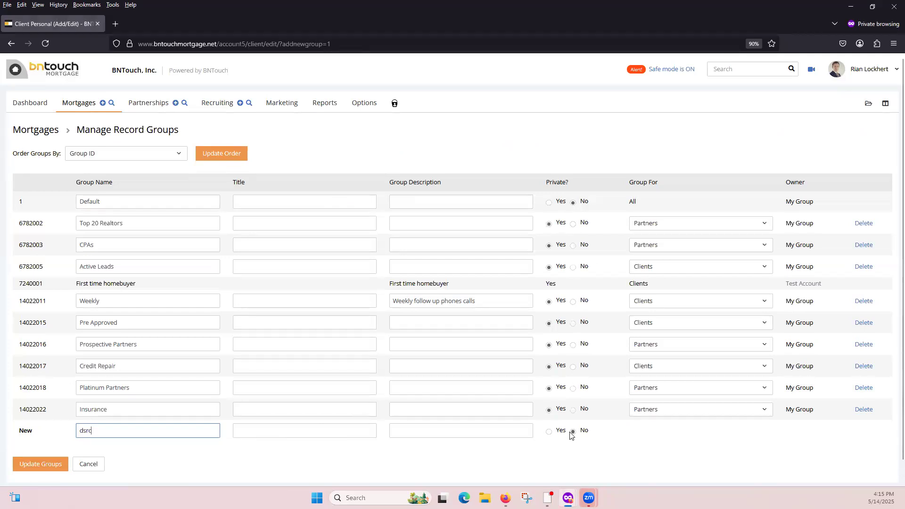
pyautogui.click(314, 437)
pyautogui.click(49, 465)
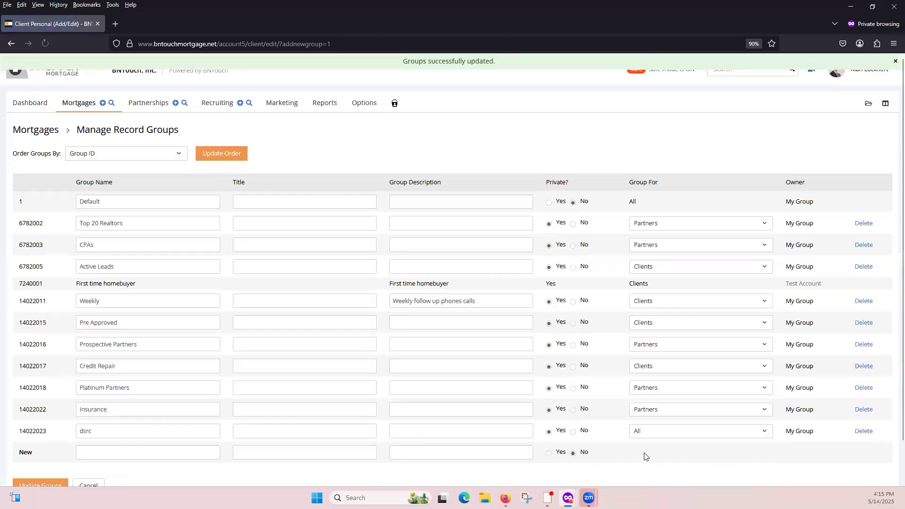
pyautogui.click(666, 434)
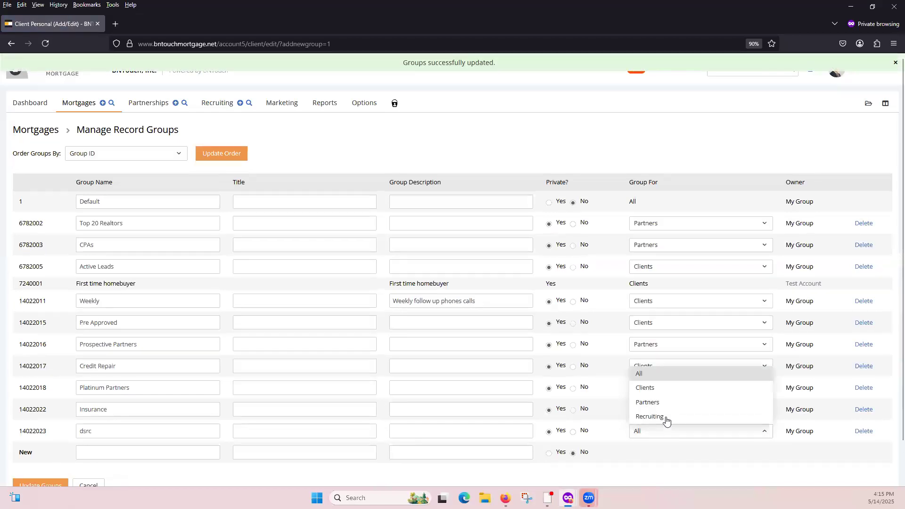
pyautogui.click(660, 388)
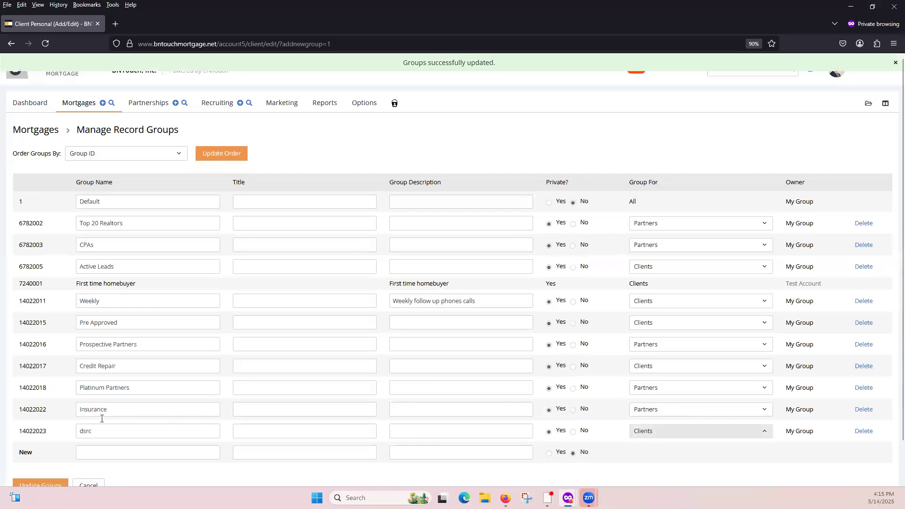
pyautogui.scroll(-2, 22, 453)
pyautogui.click(41, 443)
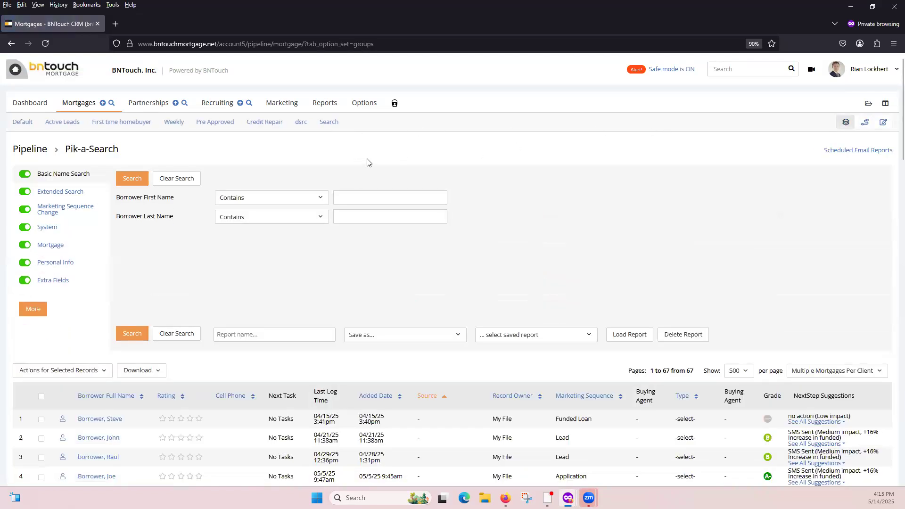
# Show the records of the dsrc group in the mortgage pipeline.
pyautogui.click(299, 124)
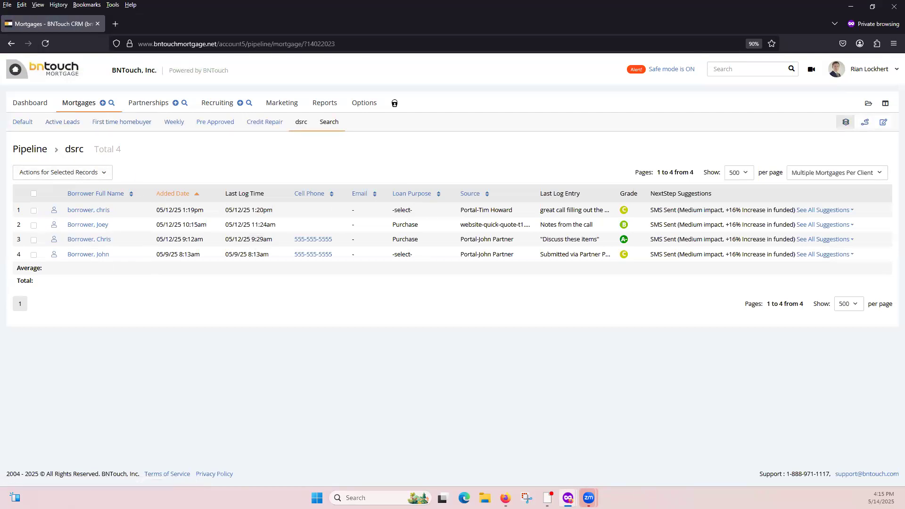
pyautogui.hotkey('alt', 'Tab')
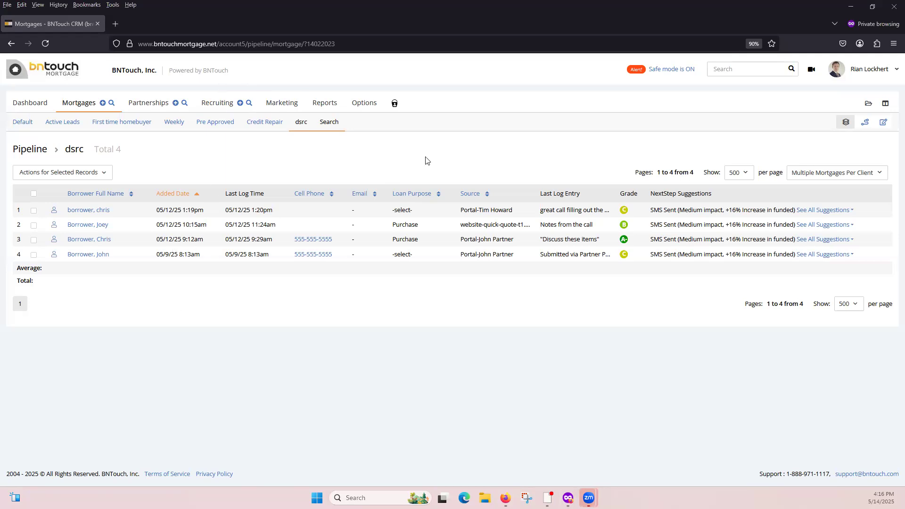
# Open the Maia AI assistant and send it the request "show all new leads this week".
pyautogui.click(886, 104)
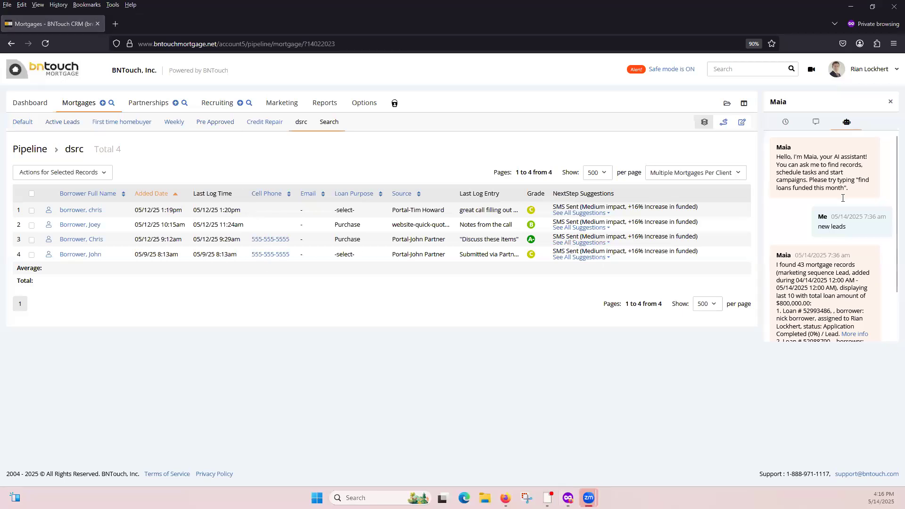
pyautogui.scroll(-15, 842, 198)
pyautogui.scroll(-15, 829, 323)
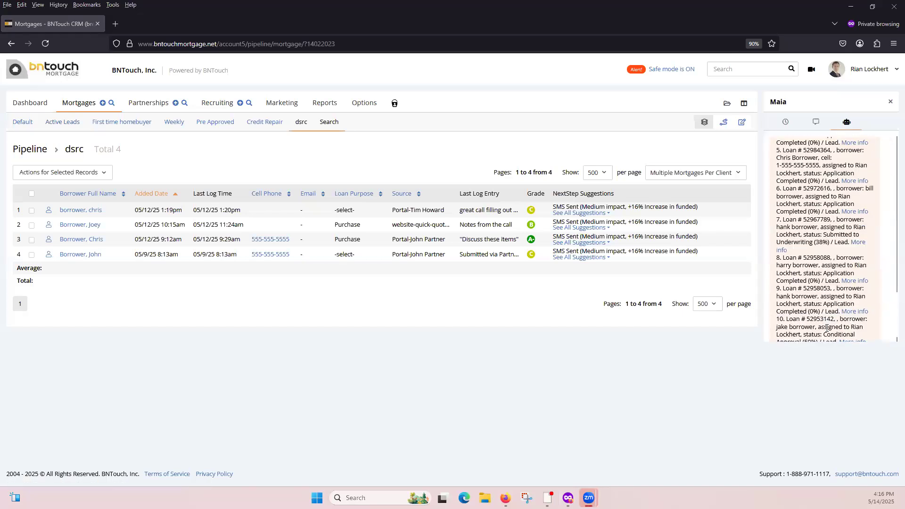
pyautogui.scroll(-3, 827, 325)
pyautogui.click(812, 331)
pyautogui.write('sh')
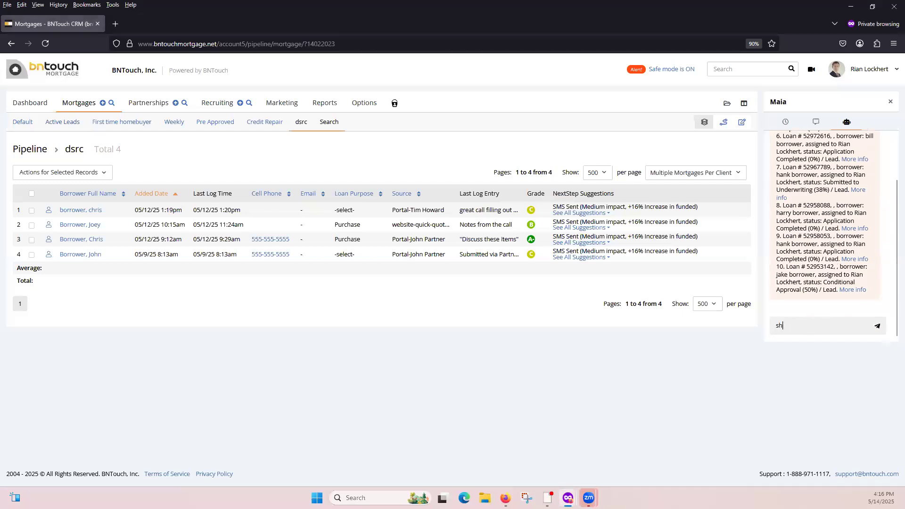
pyautogui.write('ow all new leads this week')
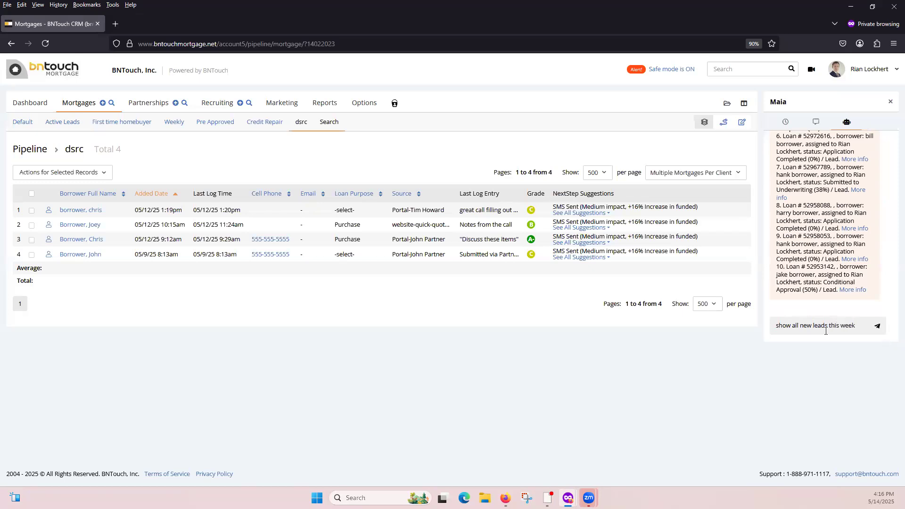
pyautogui.click(876, 328)
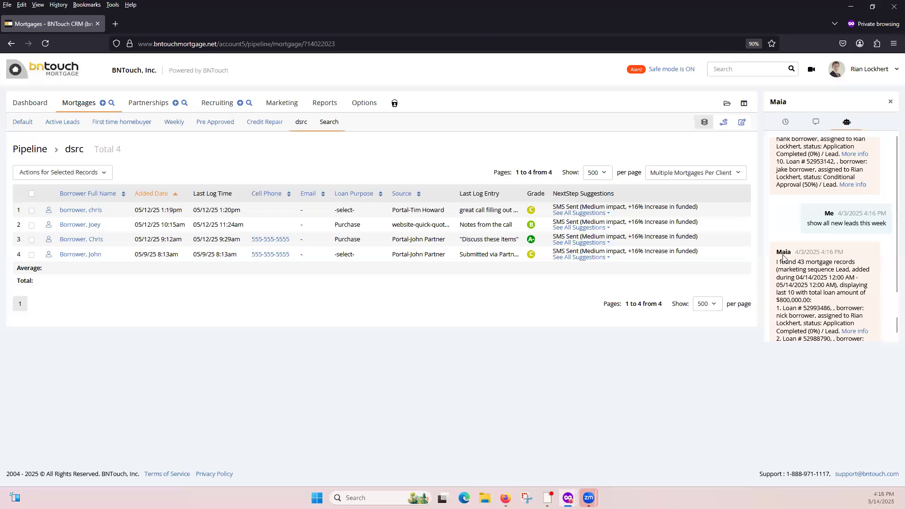
# View more info on the first loan in Maia's reply and return to the mortgage pipeline.
pyautogui.scroll(-1, 836, 265)
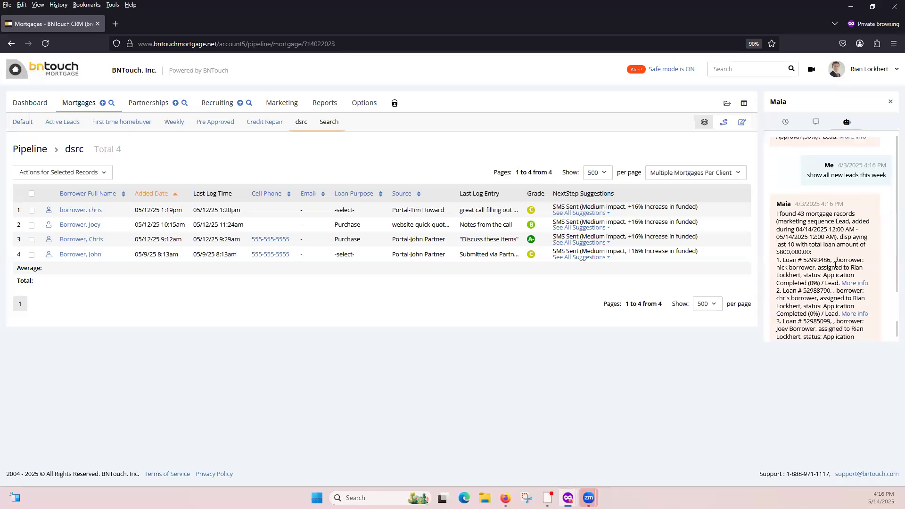
pyautogui.click(858, 284)
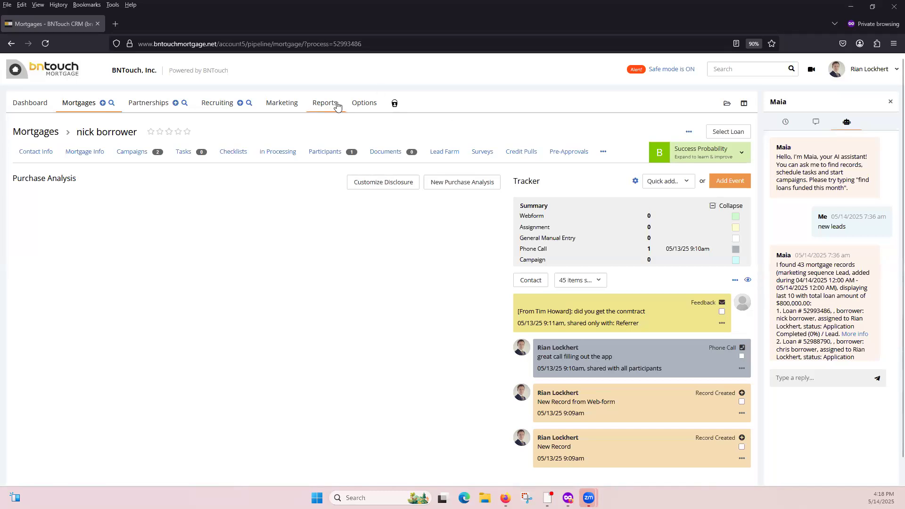
pyautogui.click(81, 105)
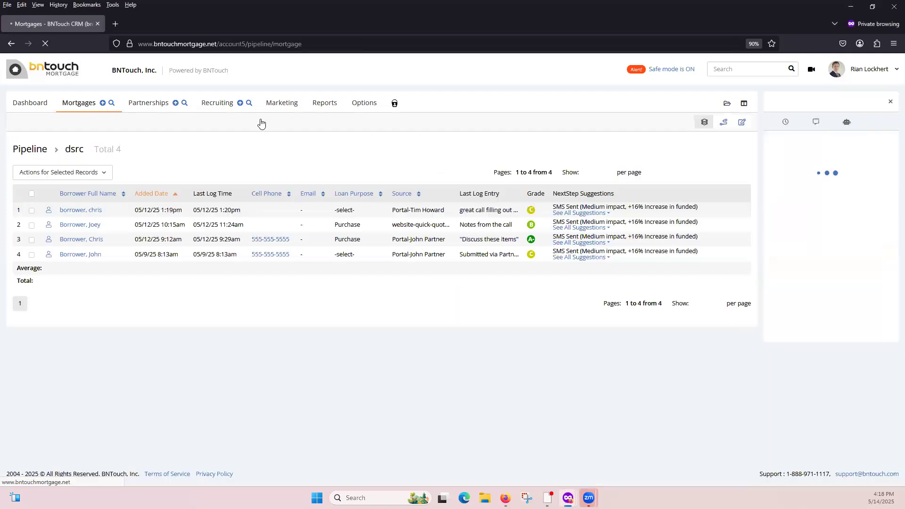
# Open the CE: Co Branded New Lead Campaign in Marketing and begin a new E-mail step in it.
pyautogui.click(288, 104)
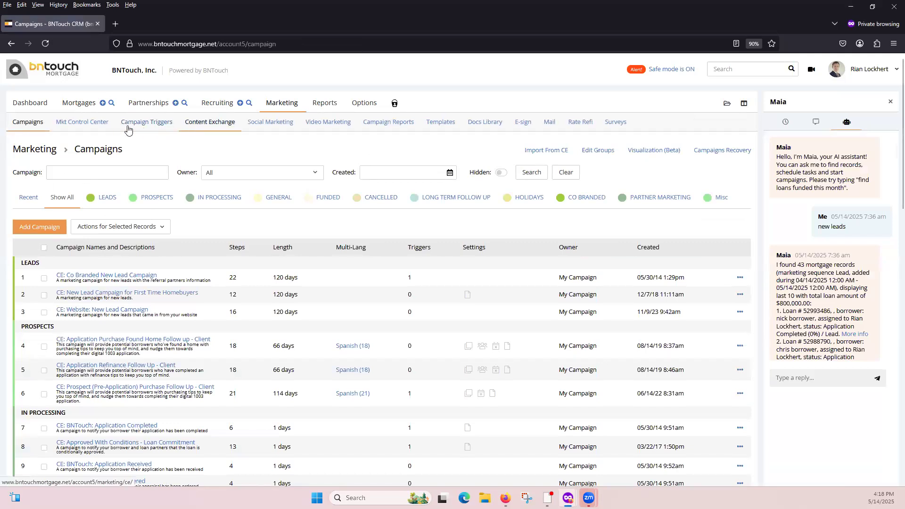
pyautogui.click(108, 279)
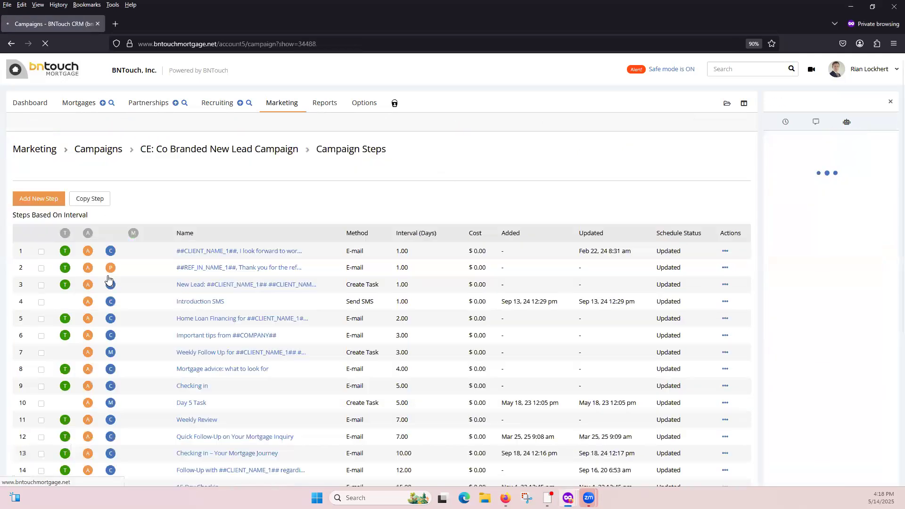
pyautogui.click(43, 199)
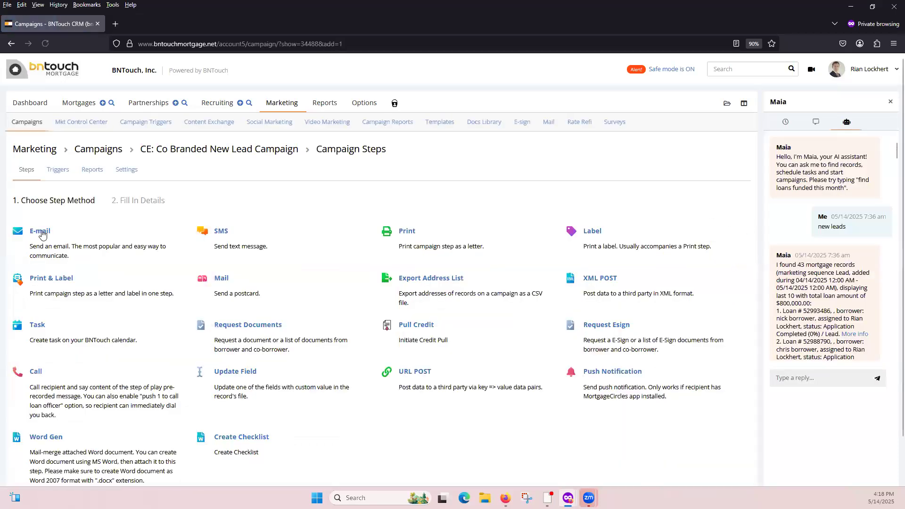
pyautogui.click(41, 234)
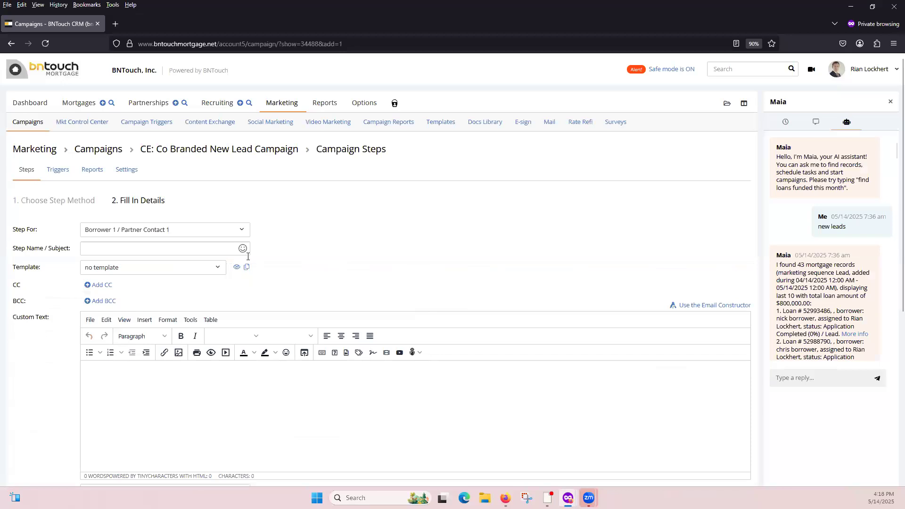
# Look at the Email Constructor and its Save as New Template publicity options, and return to the campaign steps without saving.
pyautogui.click(715, 306)
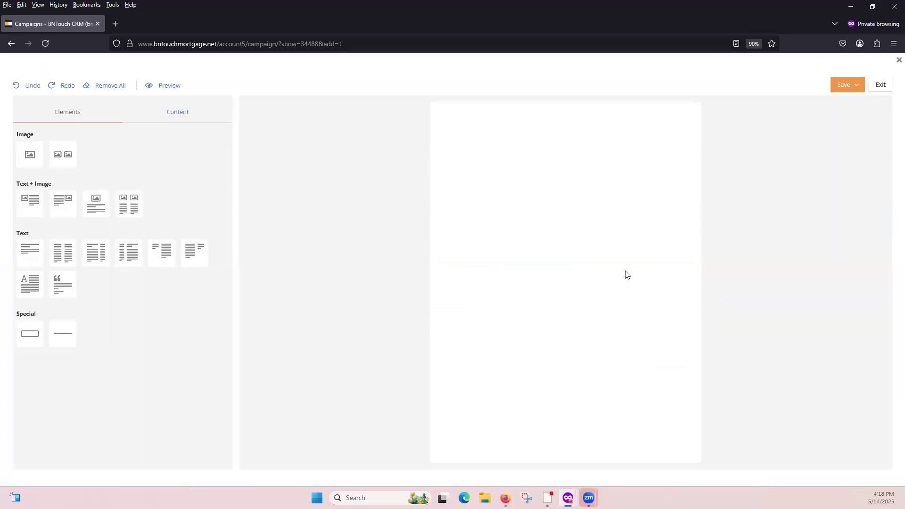
pyautogui.click(860, 89)
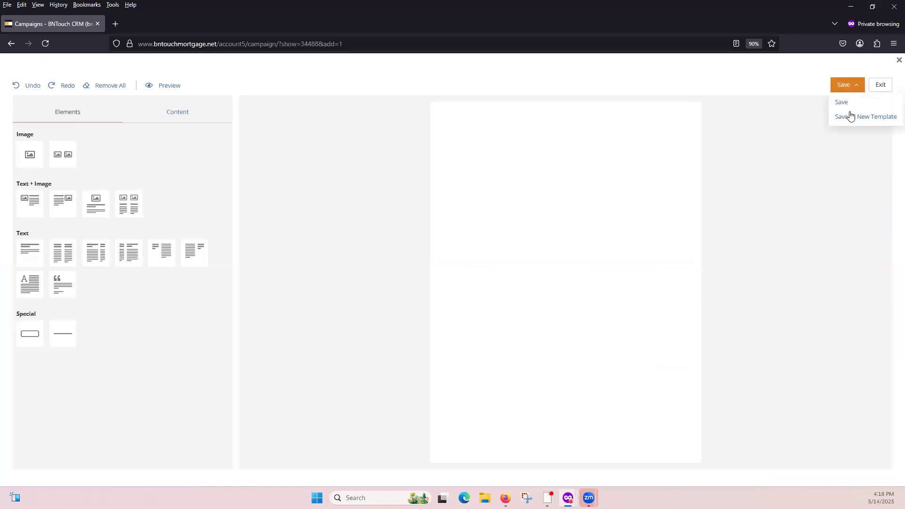
pyautogui.click(853, 115)
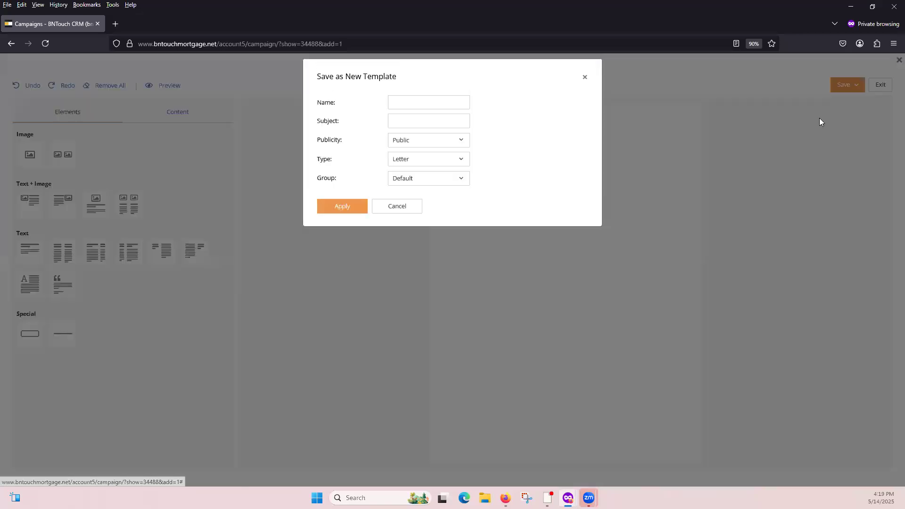
pyautogui.click(420, 150)
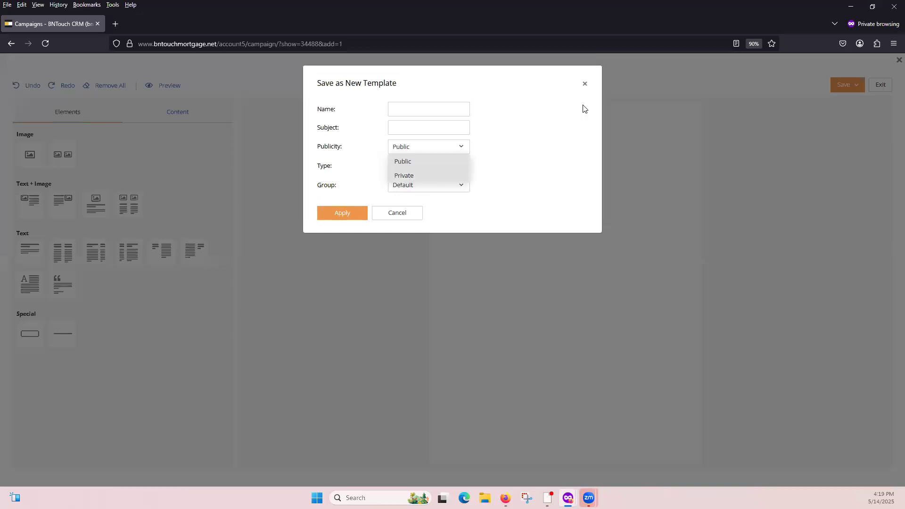
pyautogui.click(585, 84)
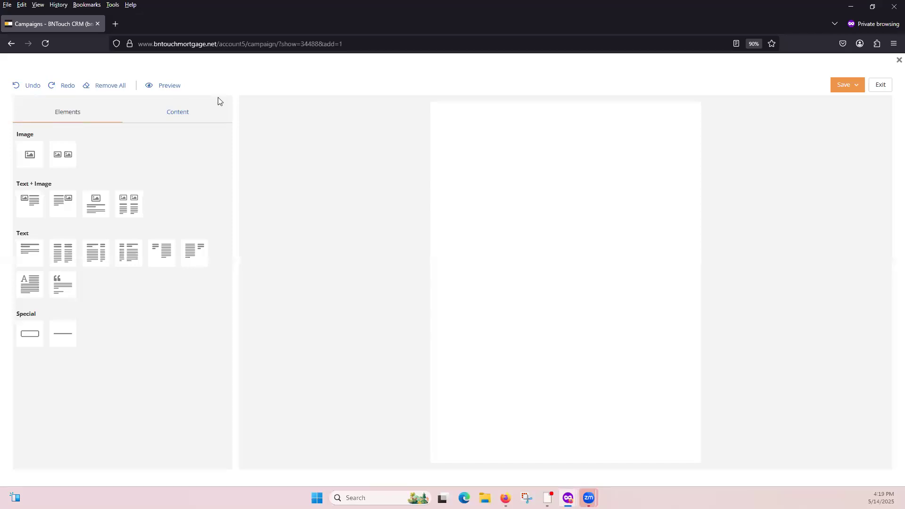
pyautogui.click(11, 45)
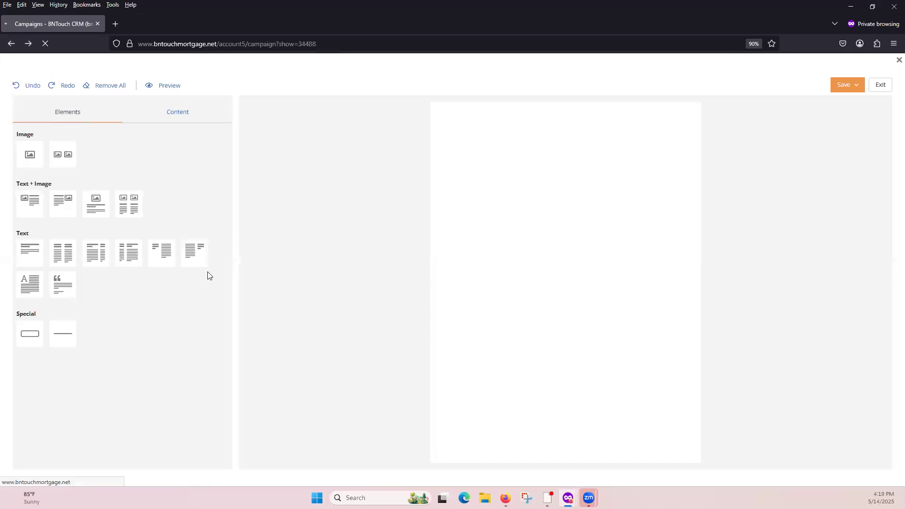